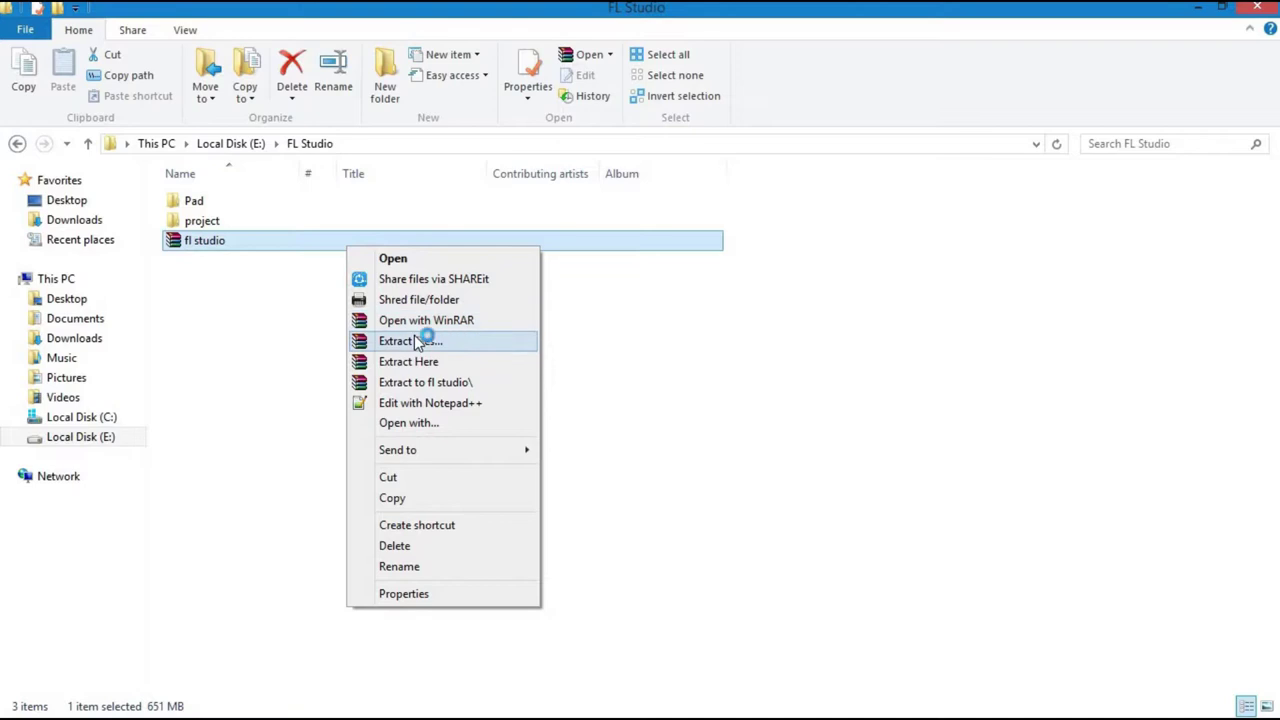
Extract the fl studio archive and open the nested fl studio folder inside the extracted folder.
left_click(694, 562)
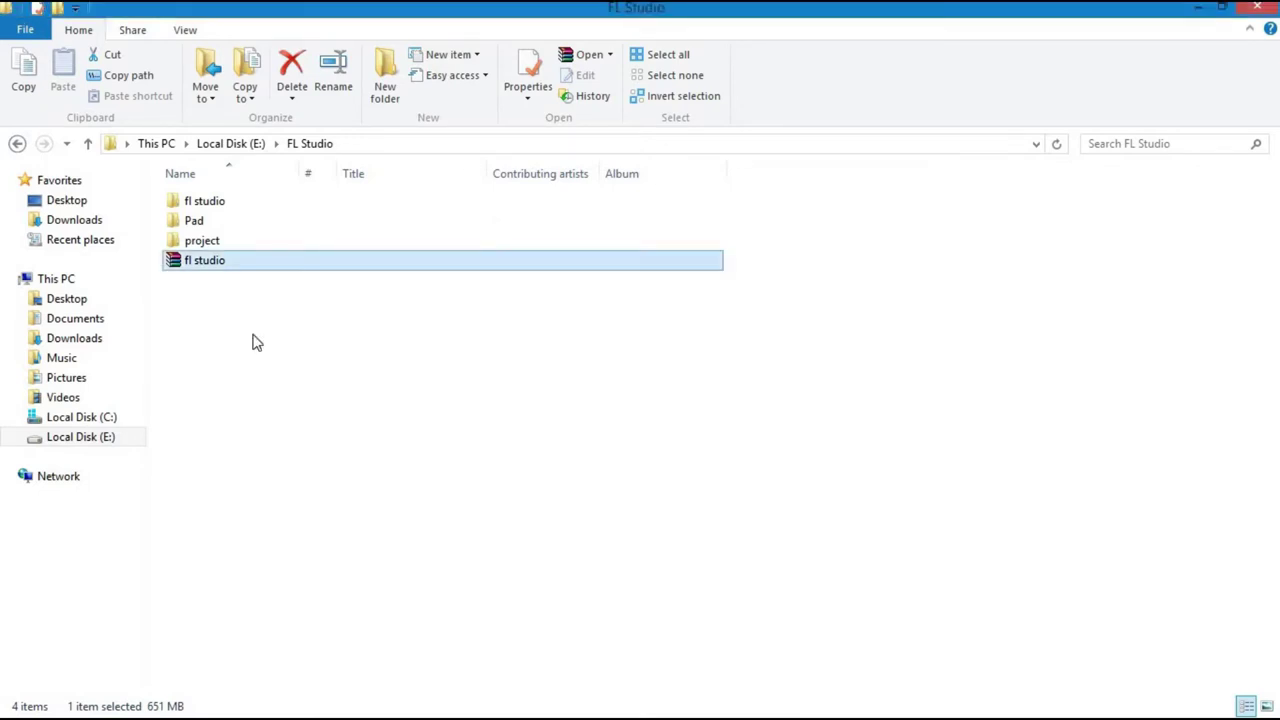
double_click(274, 201)
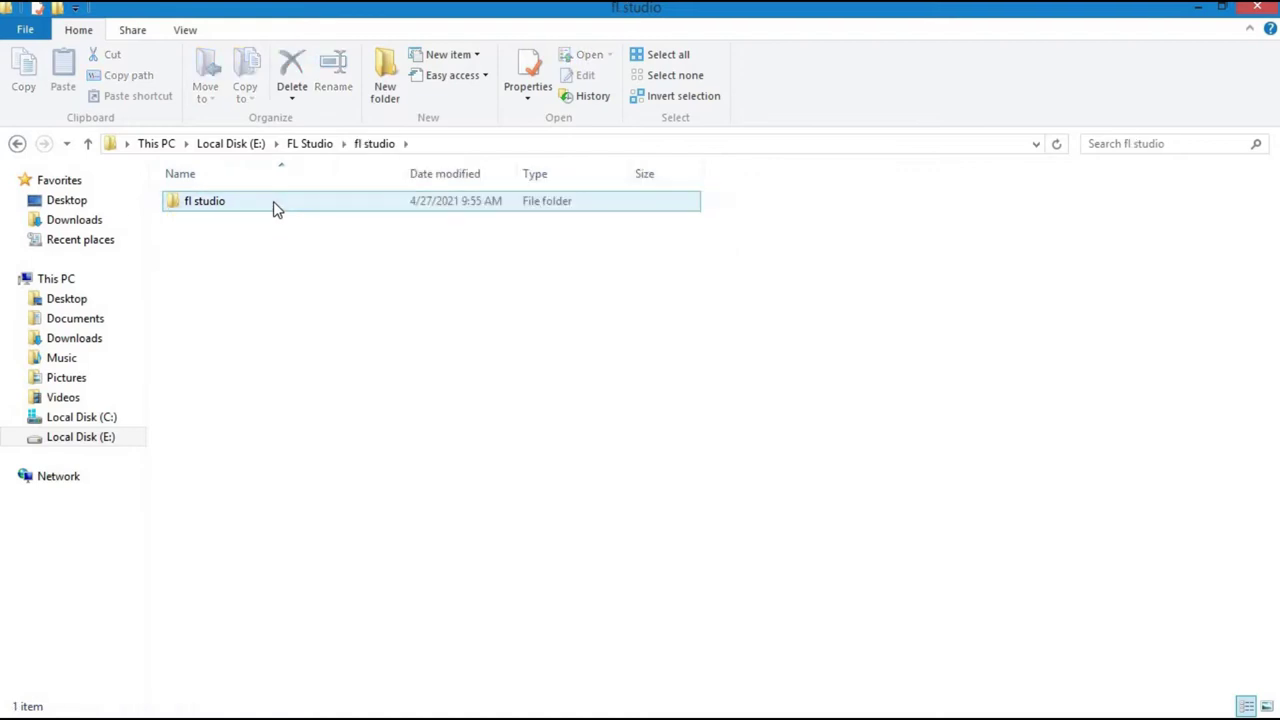
double_click(273, 201)
left_click(318, 221)
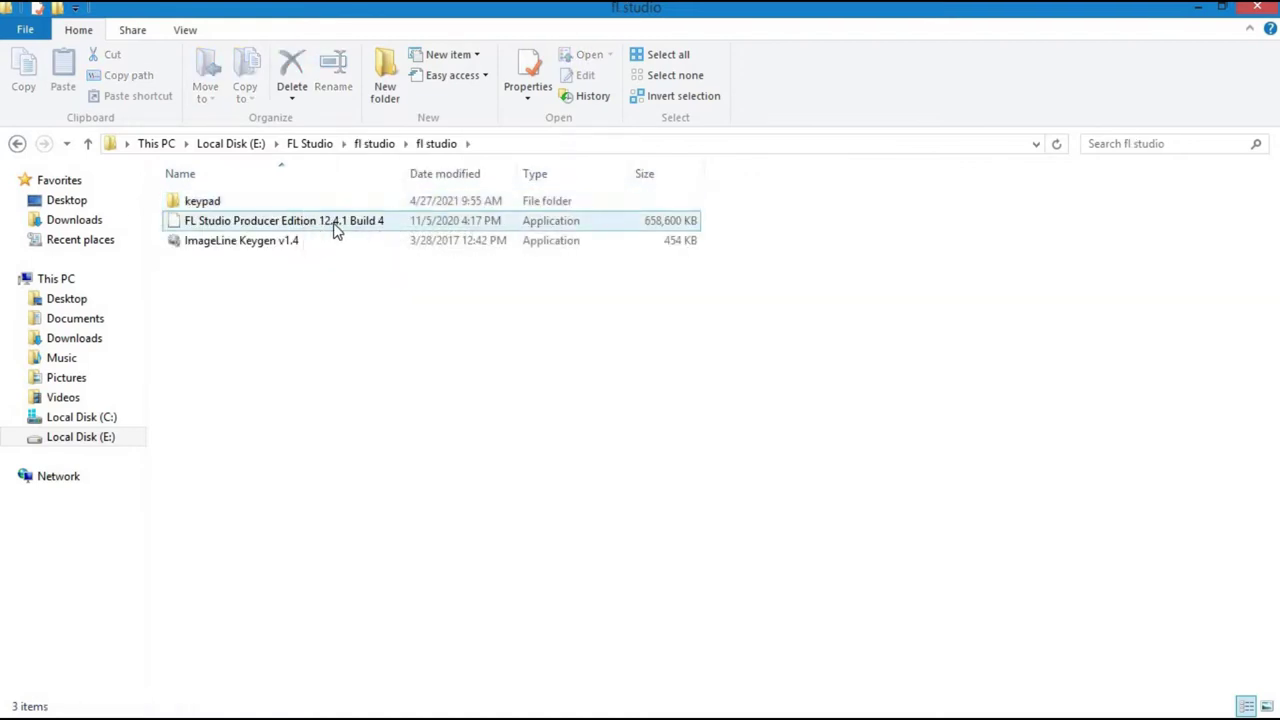
left_click(415, 240)
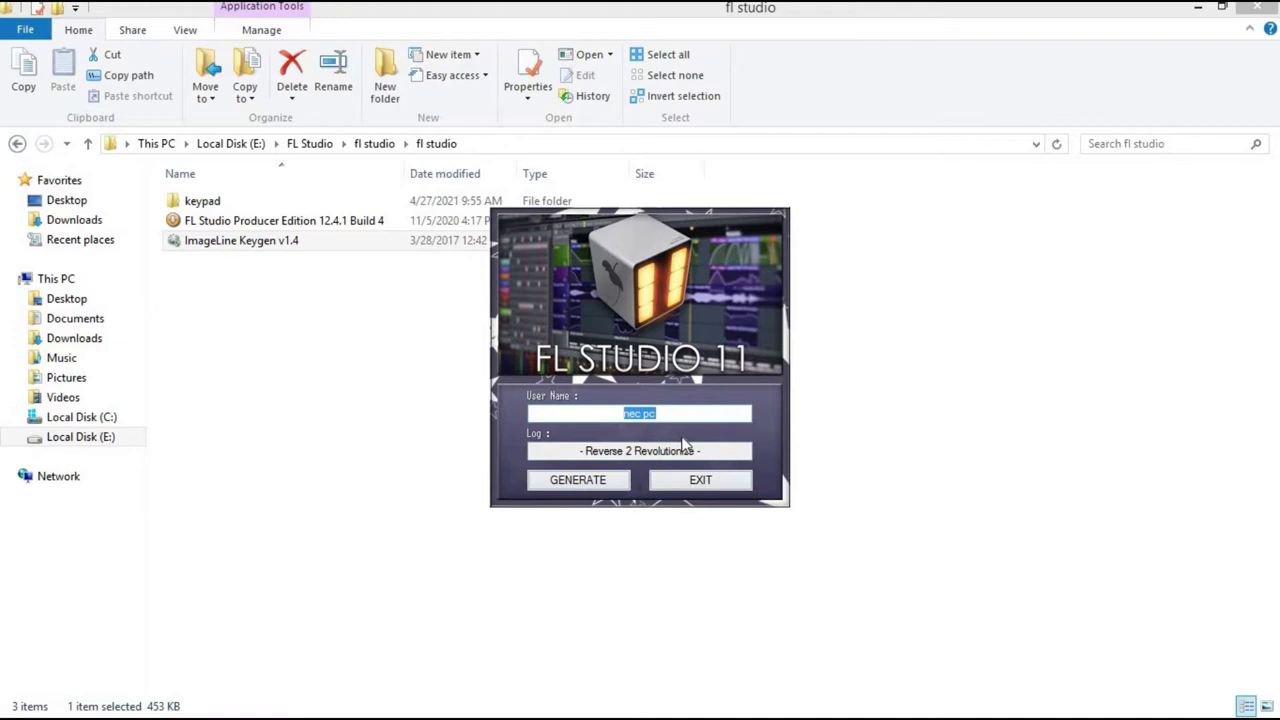
left_click(605, 489)
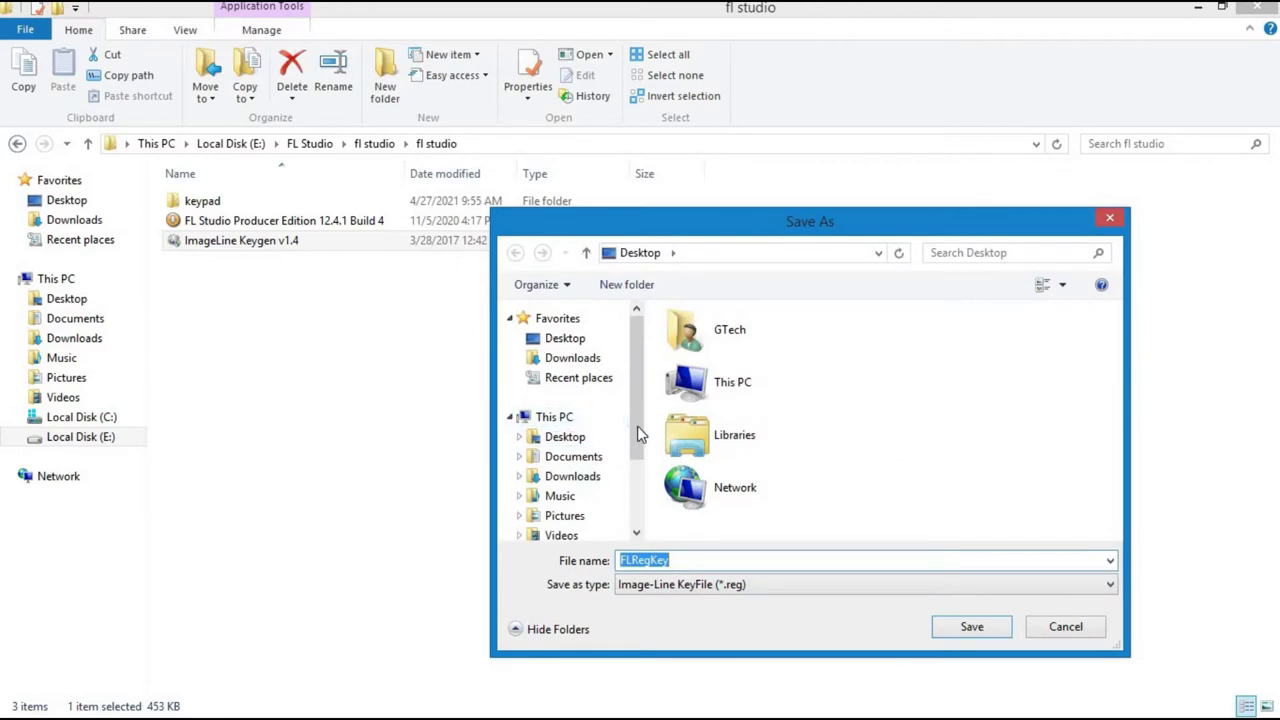
scroll(614, 470, "down", 2)
left_click(596, 470)
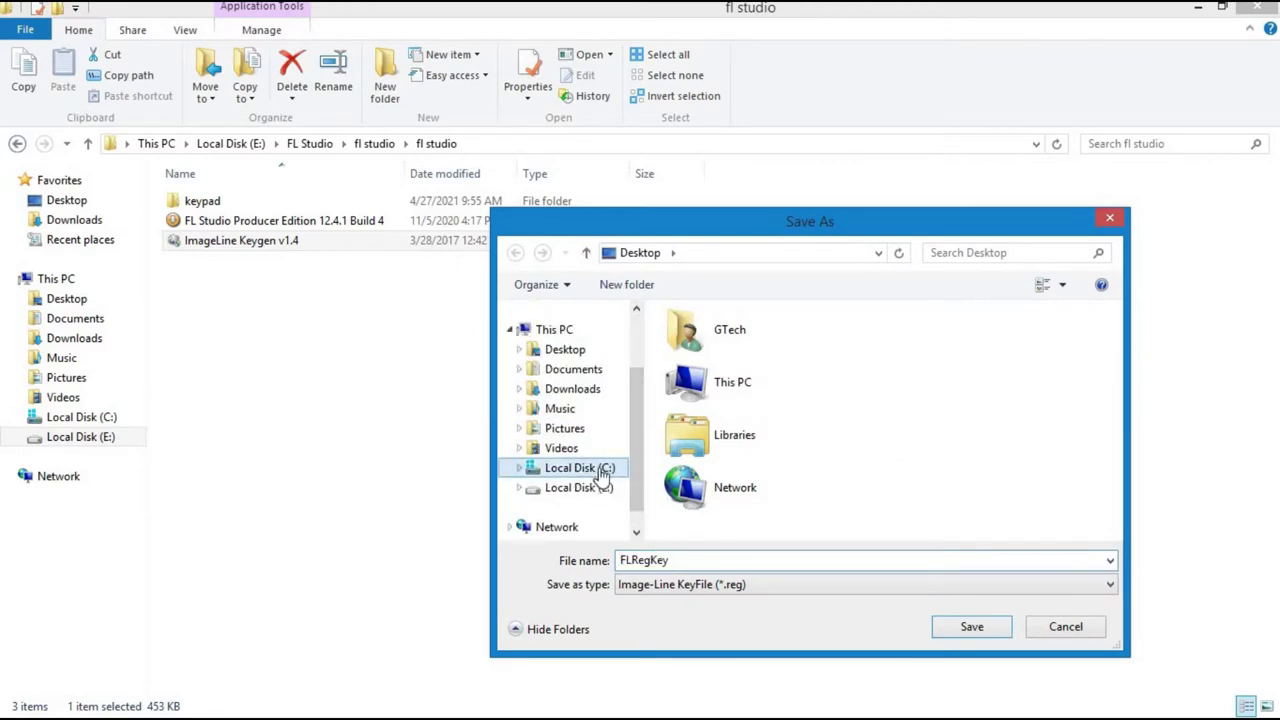
double_click(765, 423)
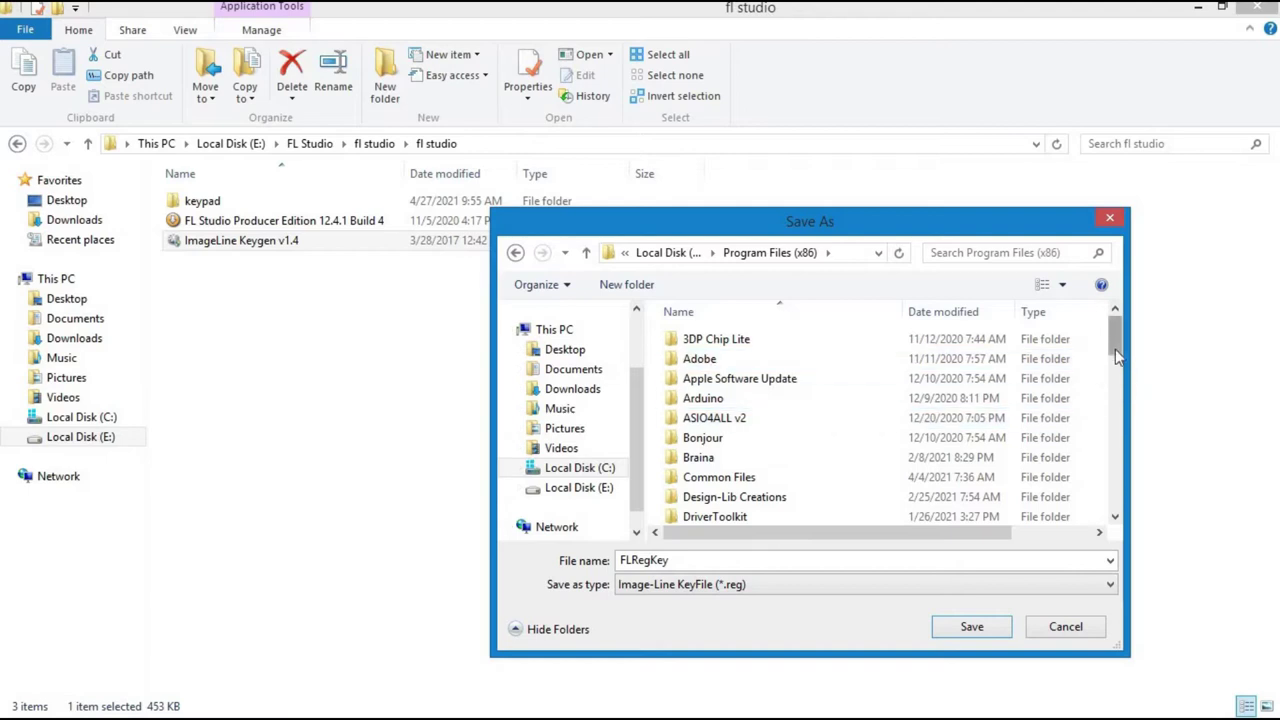
scroll(1118, 360, "down", 4)
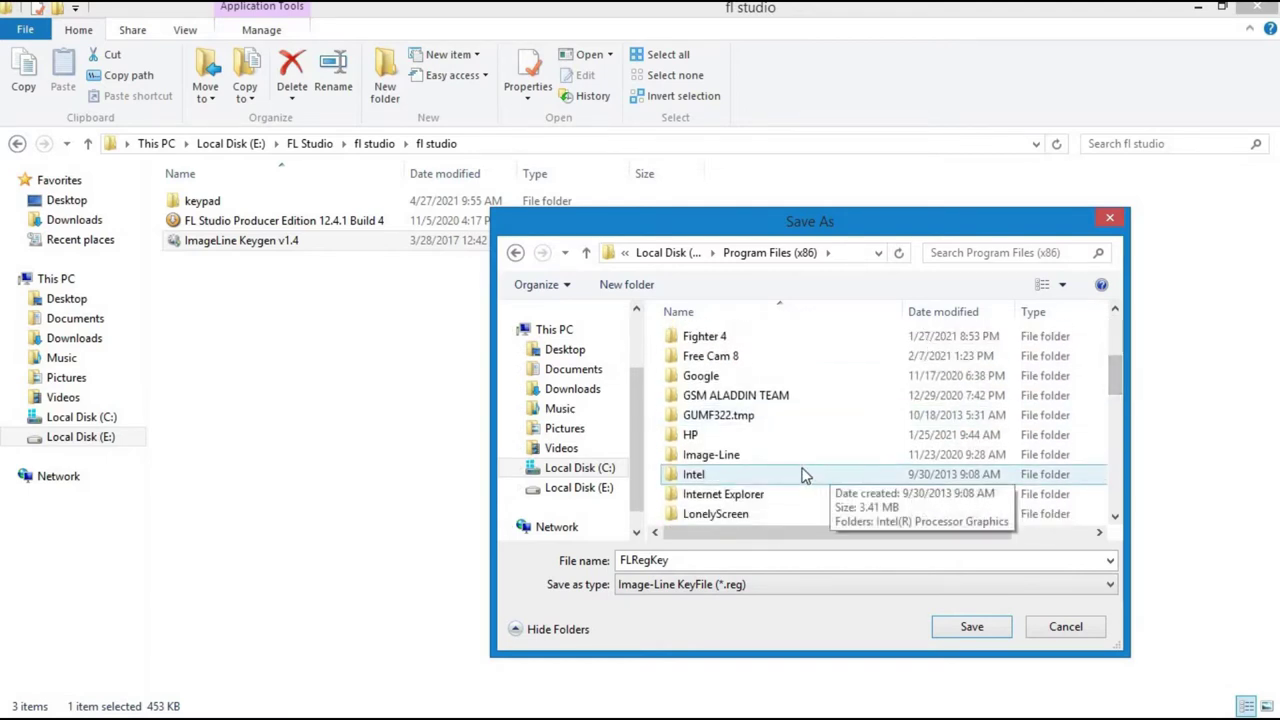
double_click(788, 456)
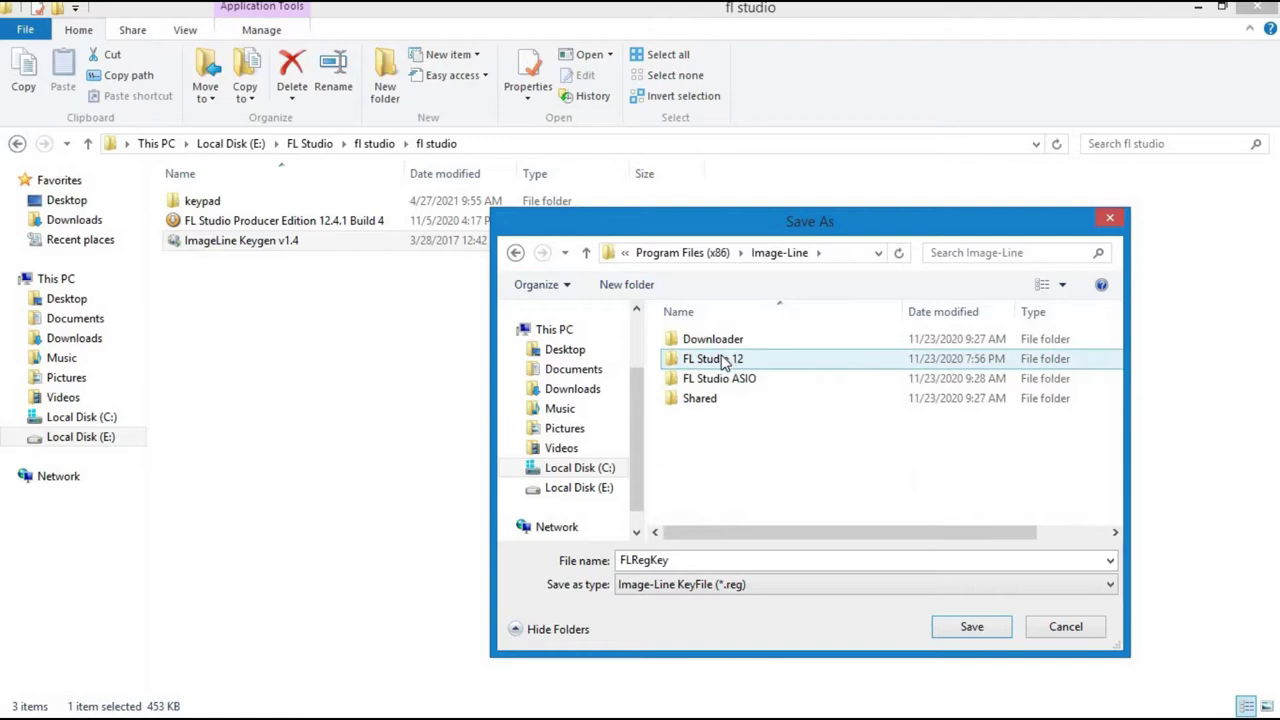
double_click(722, 360)
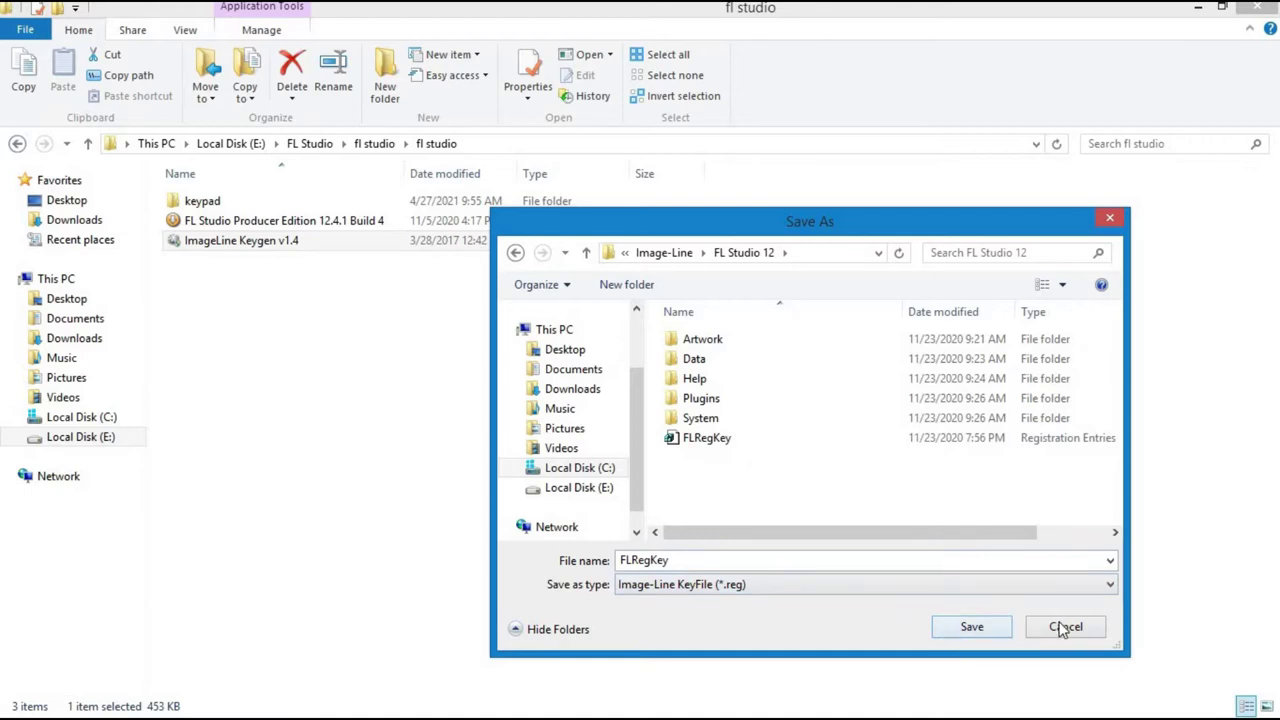
left_click(1110, 219)
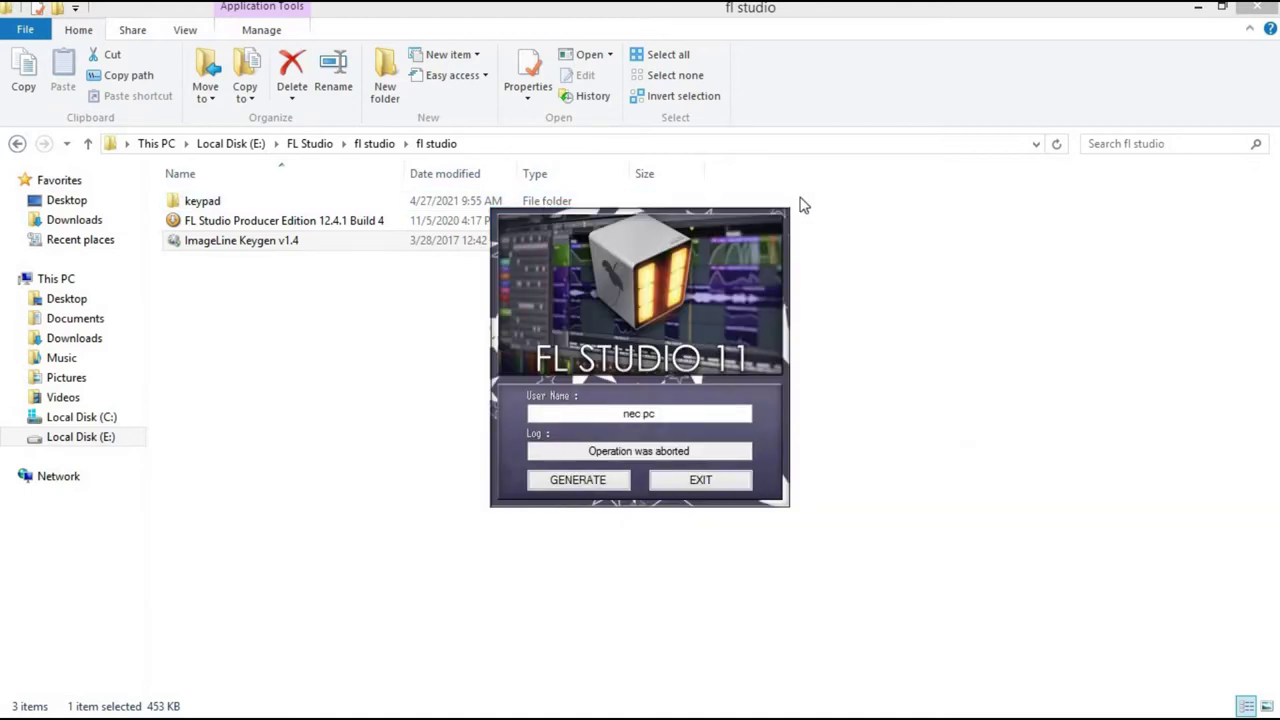
left_click(680, 479)
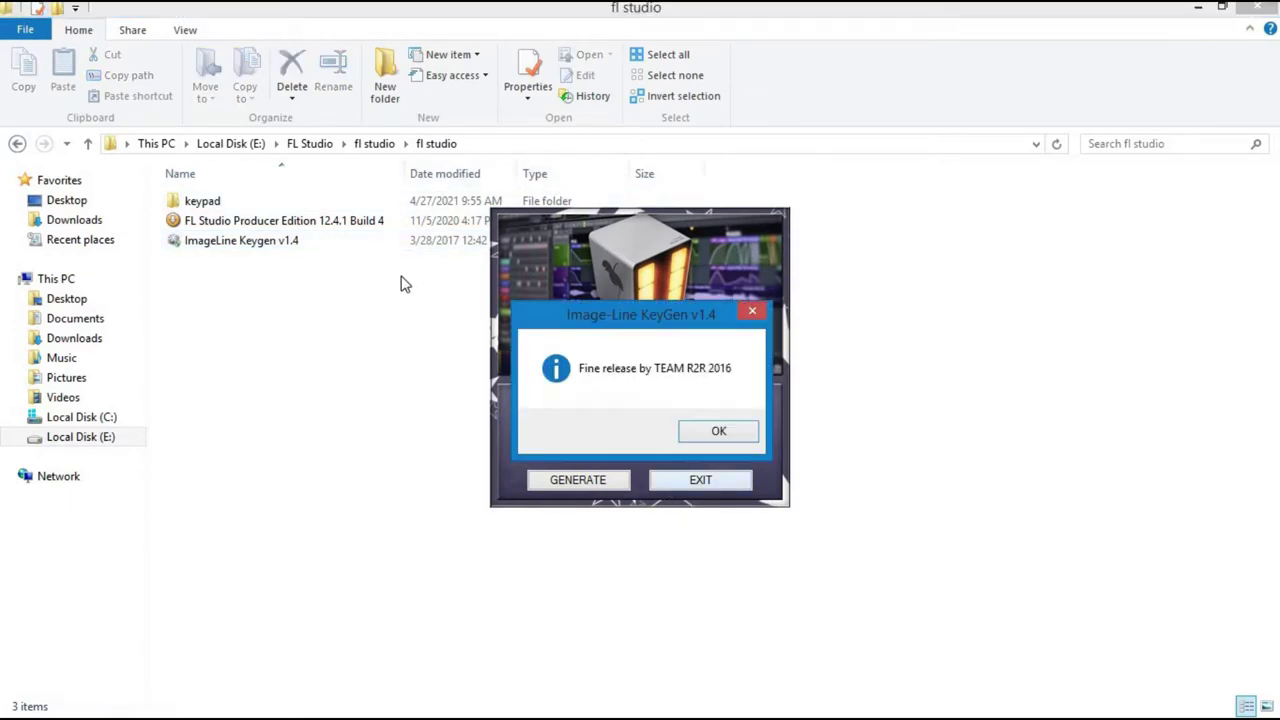
left_click(720, 432)
Open the Keypad project from the keypad folder in FL Studio and maximize the program window.
left_click(310, 205)
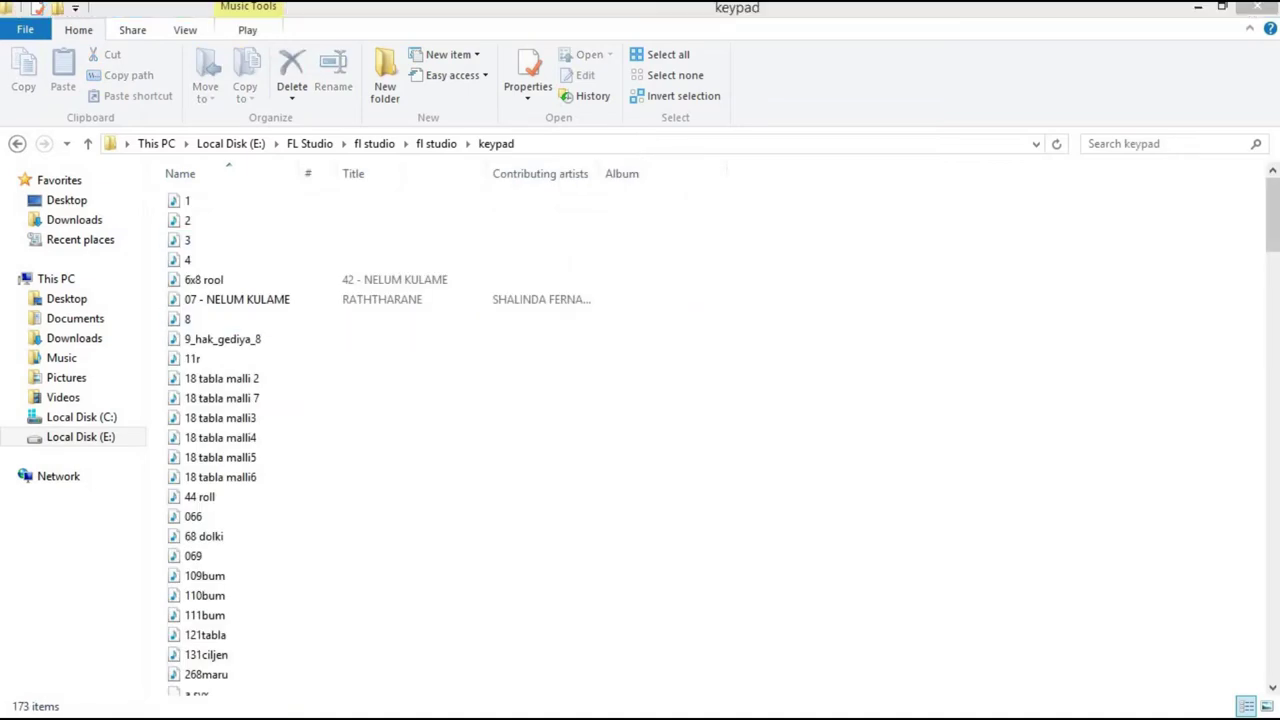
left_click_drag(1275, 218, 1268, 522)
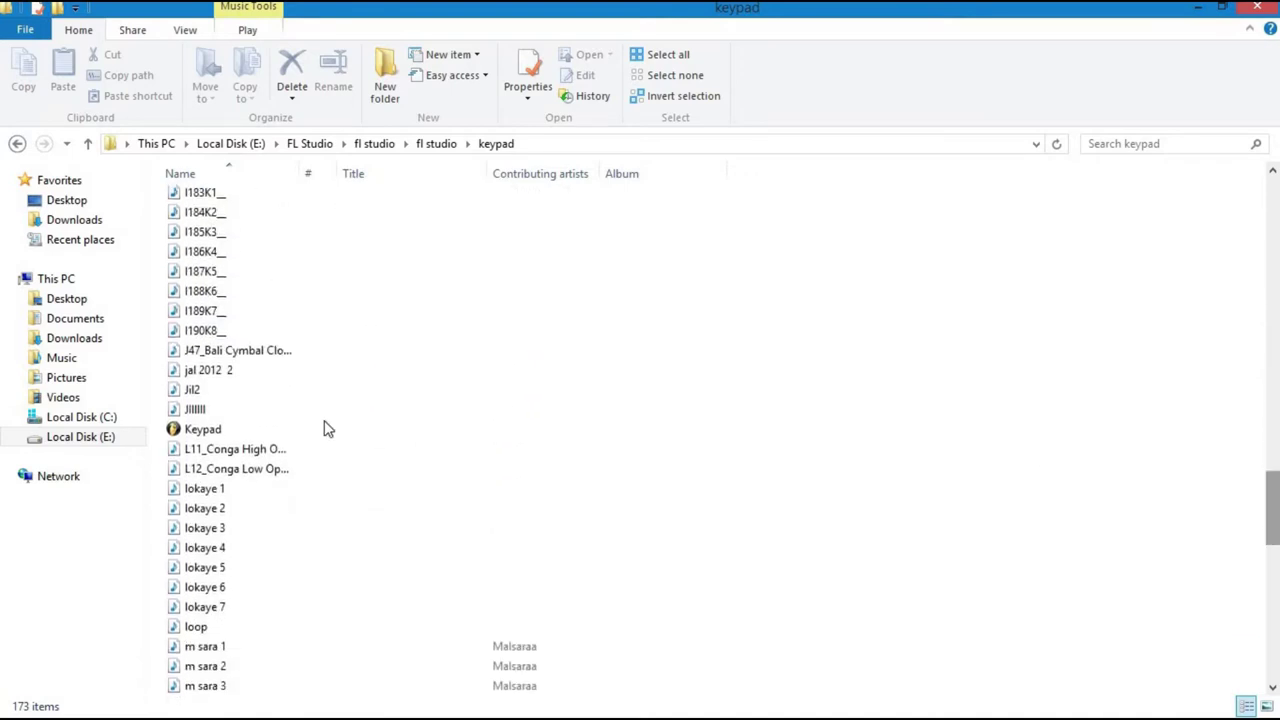
left_click(268, 433)
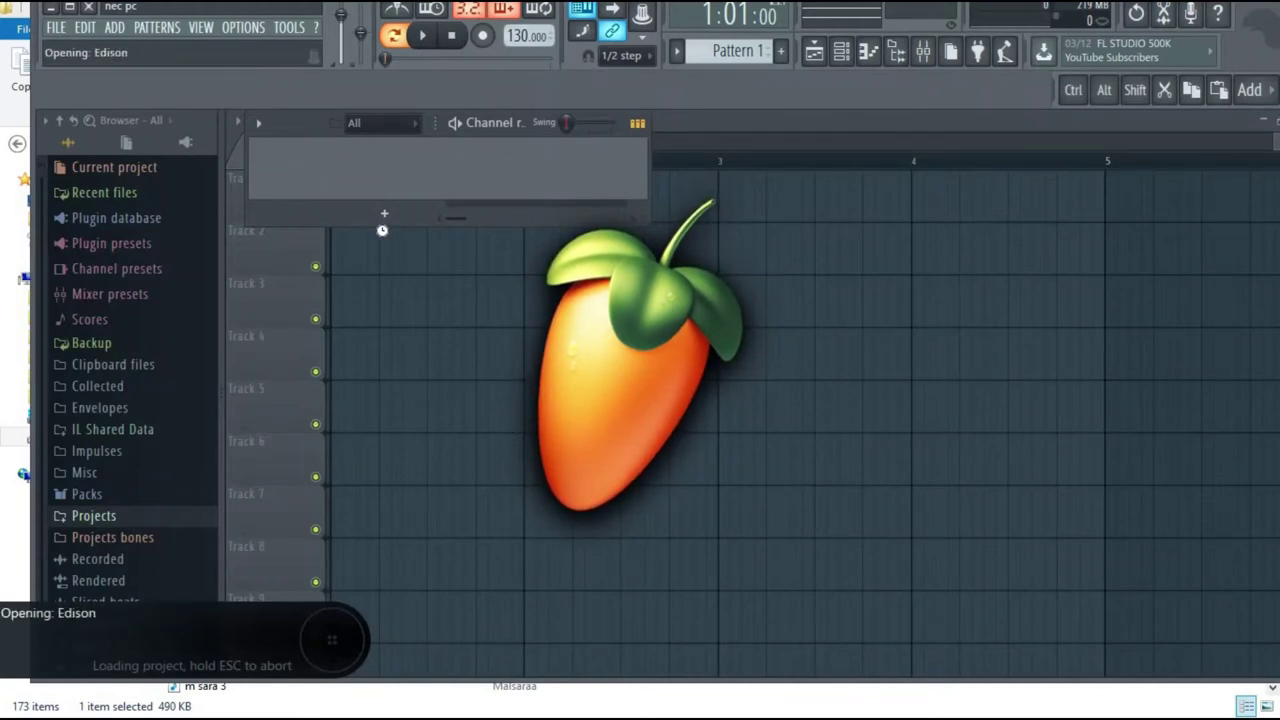
left_click(69, 7)
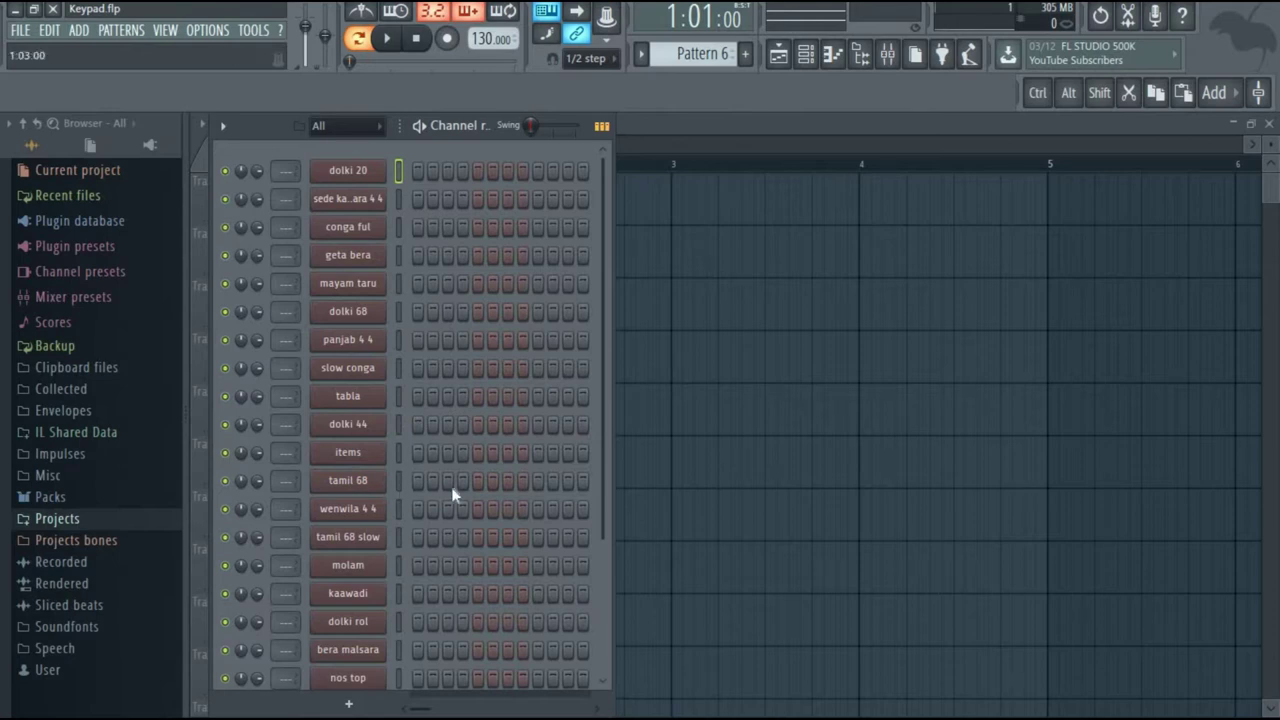
Open the FPC drum machine of the dolki 20 channel and audition pad 6 and the typing-keyboard notes.
left_click(368, 171)
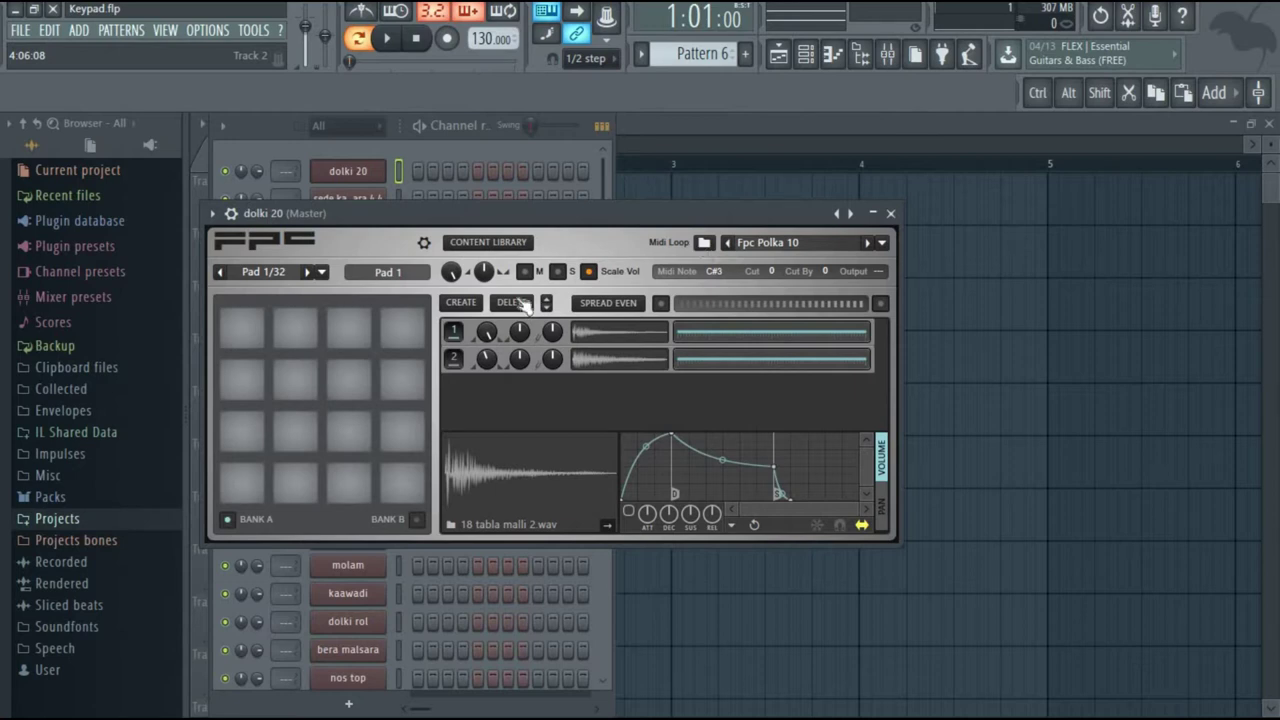
left_click(307, 443)
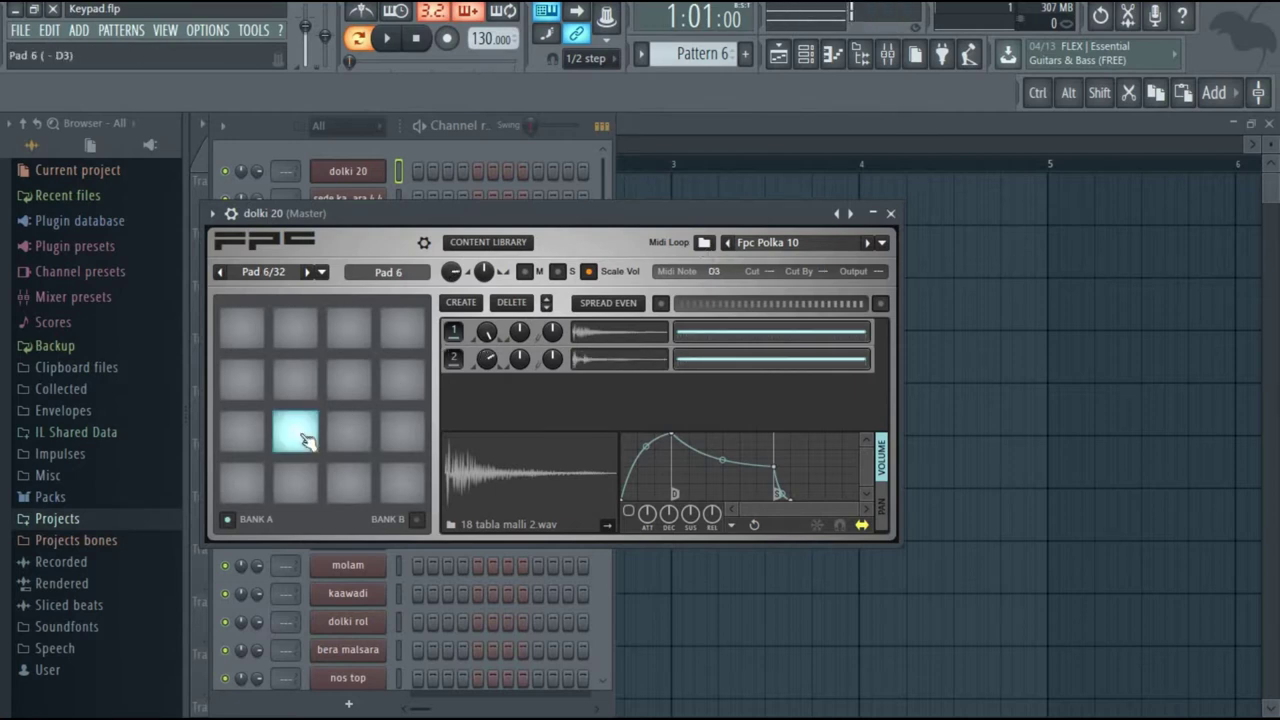
left_click(307, 443)
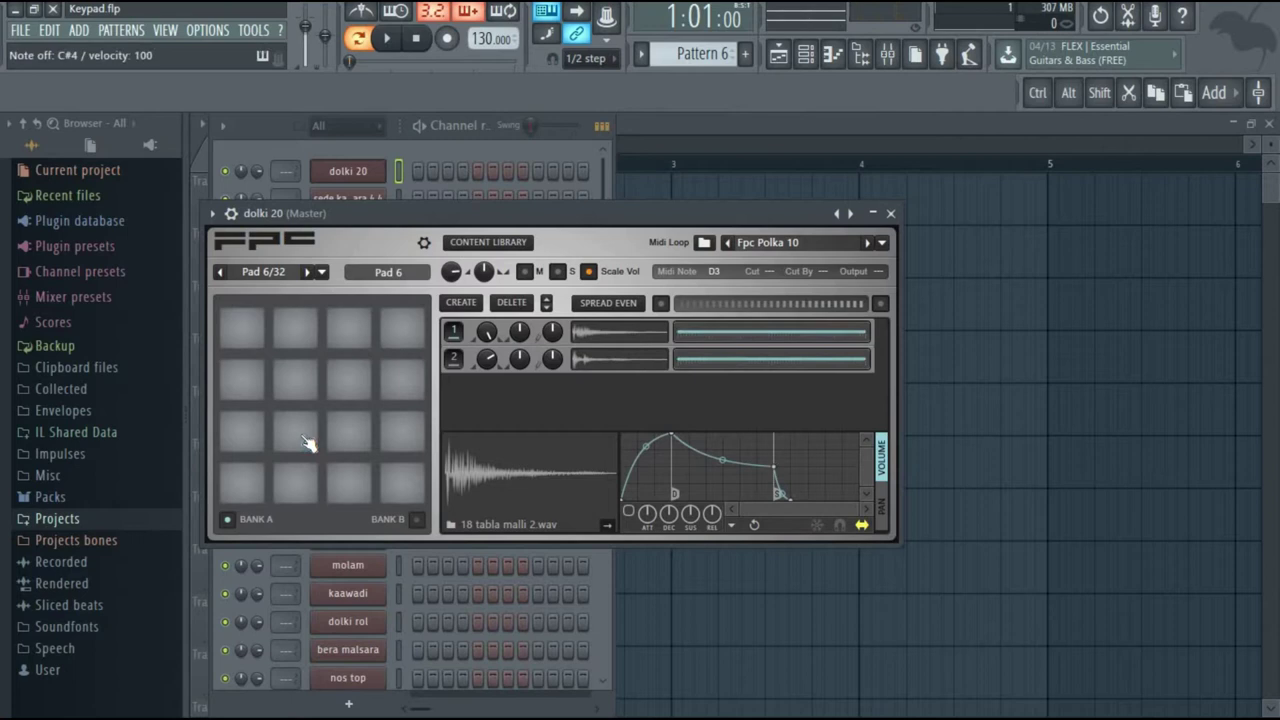
key("h")
left_click(307, 443)
key("s")
key("s")
Assign MIDI note C#4 (Crash Cymbal 1) to FPC pad 5 and play that note repeatedly to test the pad.
left_click(258, 446)
left_click(258, 446)
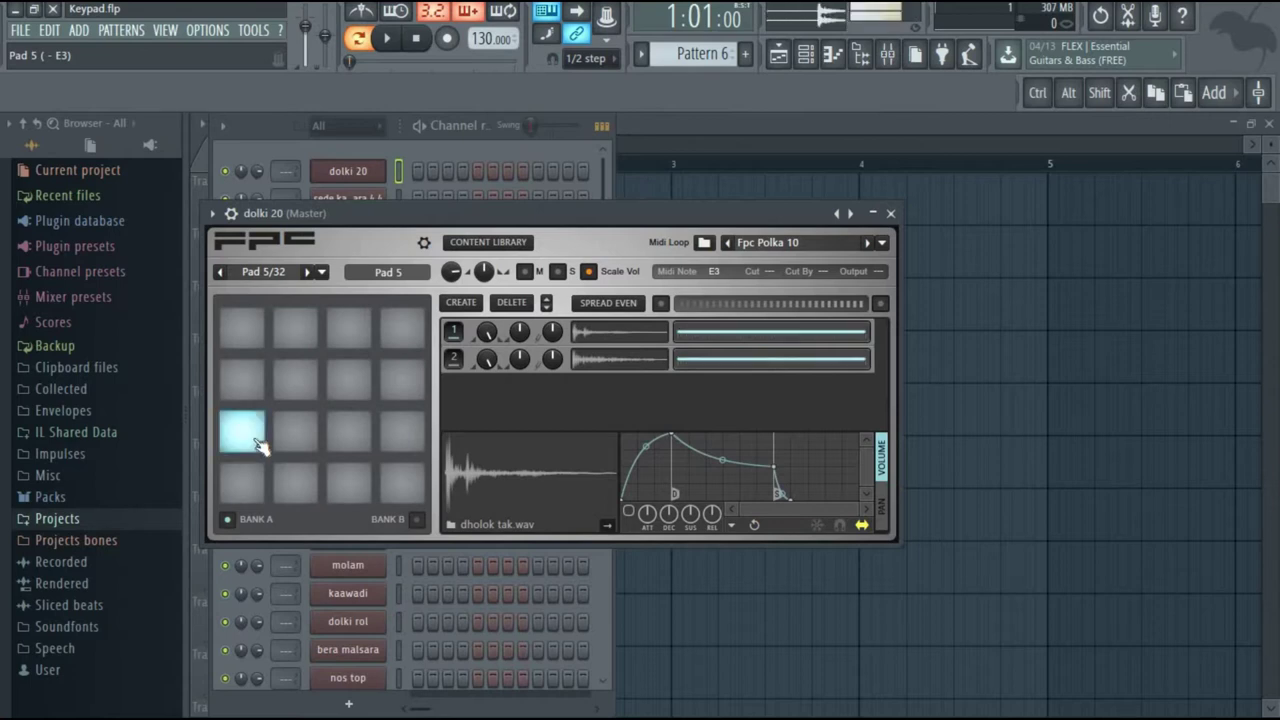
left_click(718, 273)
left_click(652, 309)
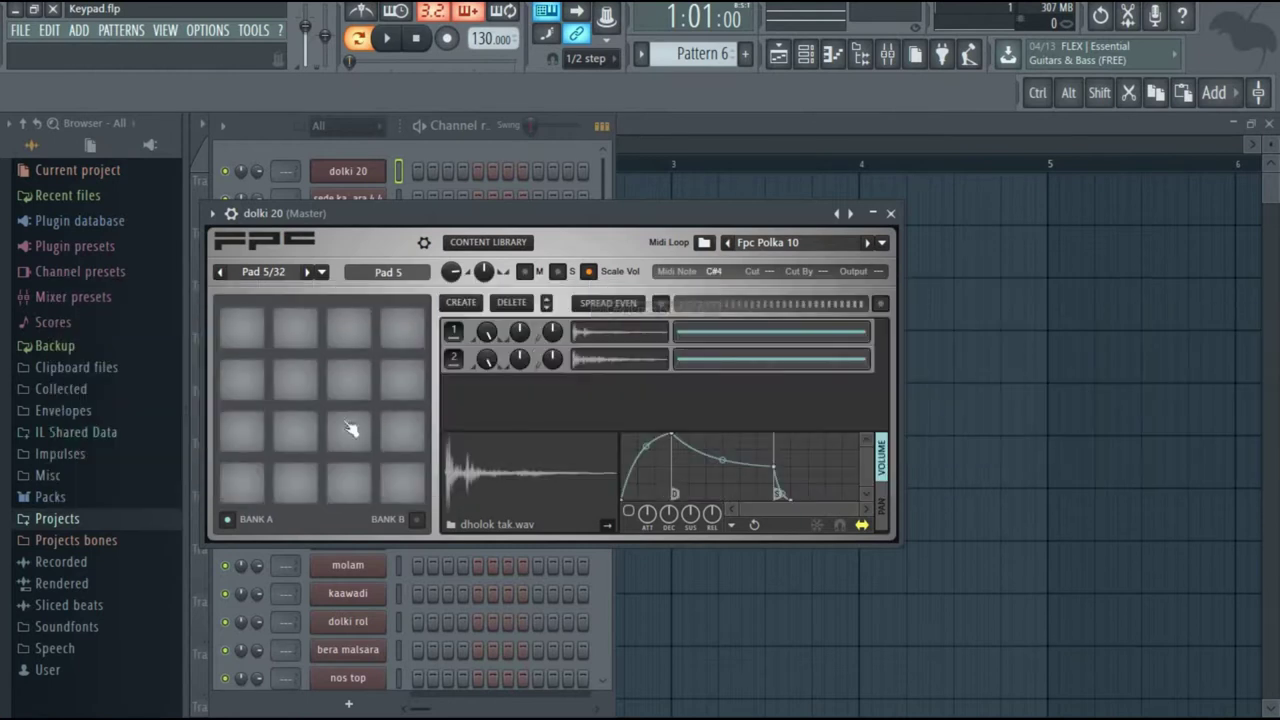
key("s")
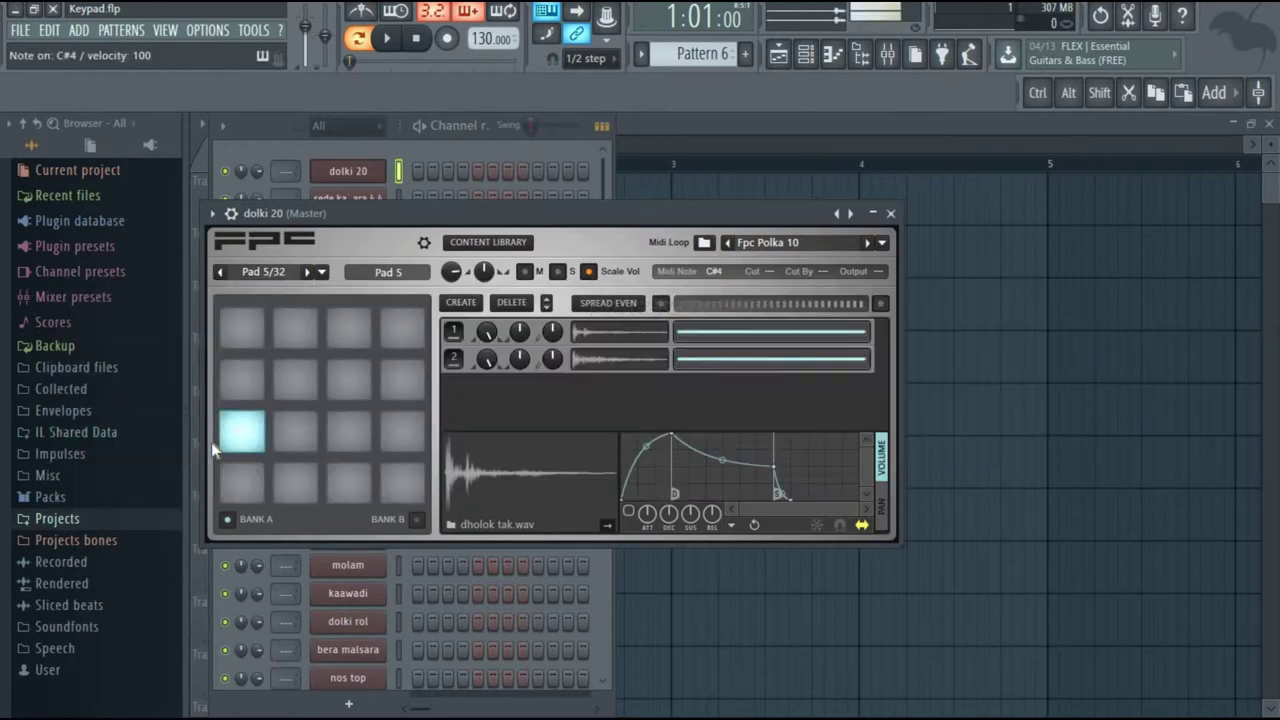
key("s")
key("s")
key("s")
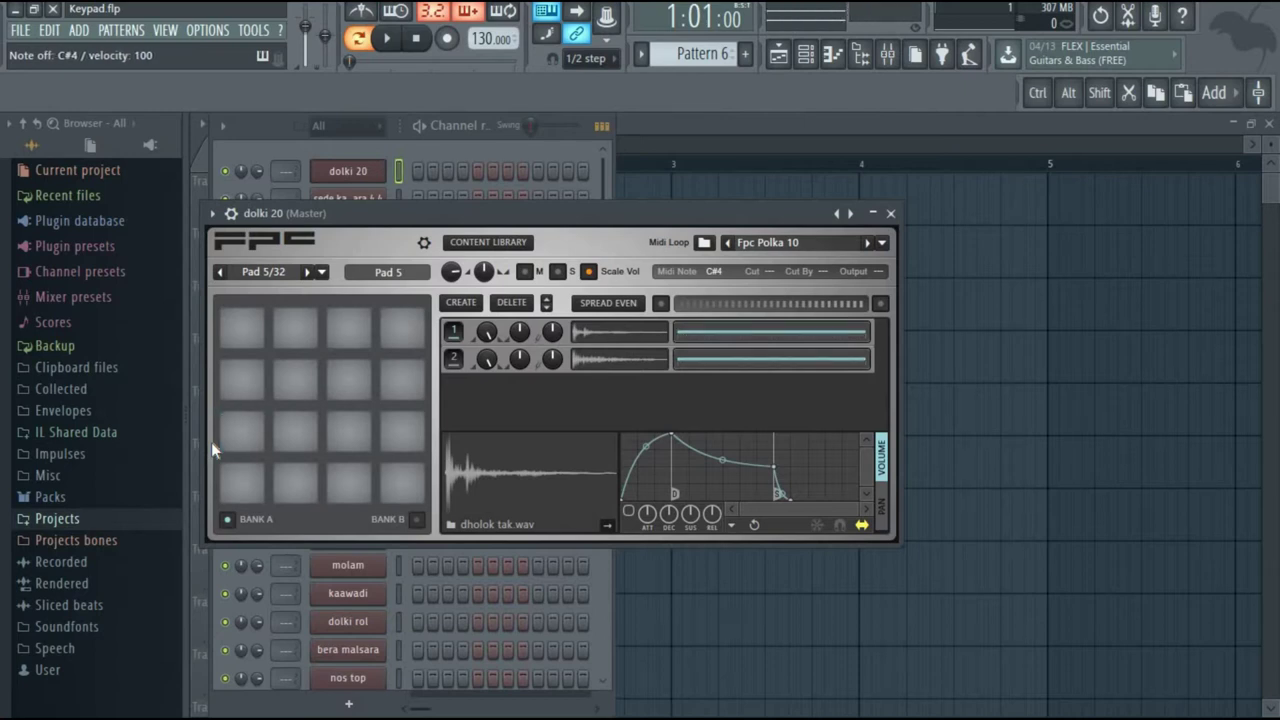
key("s")
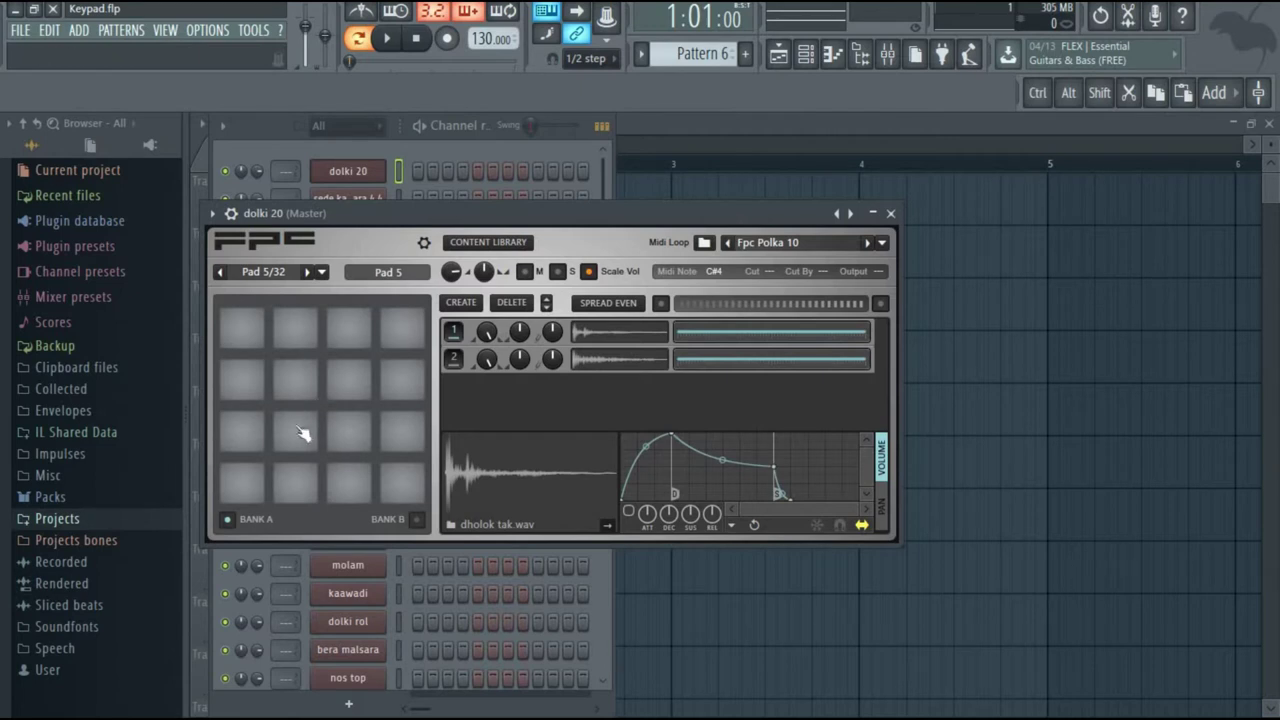
Change the trigger note of pad 5 to D5 (Mute Hi Conga).
left_click(245, 408)
left_click(458, 331)
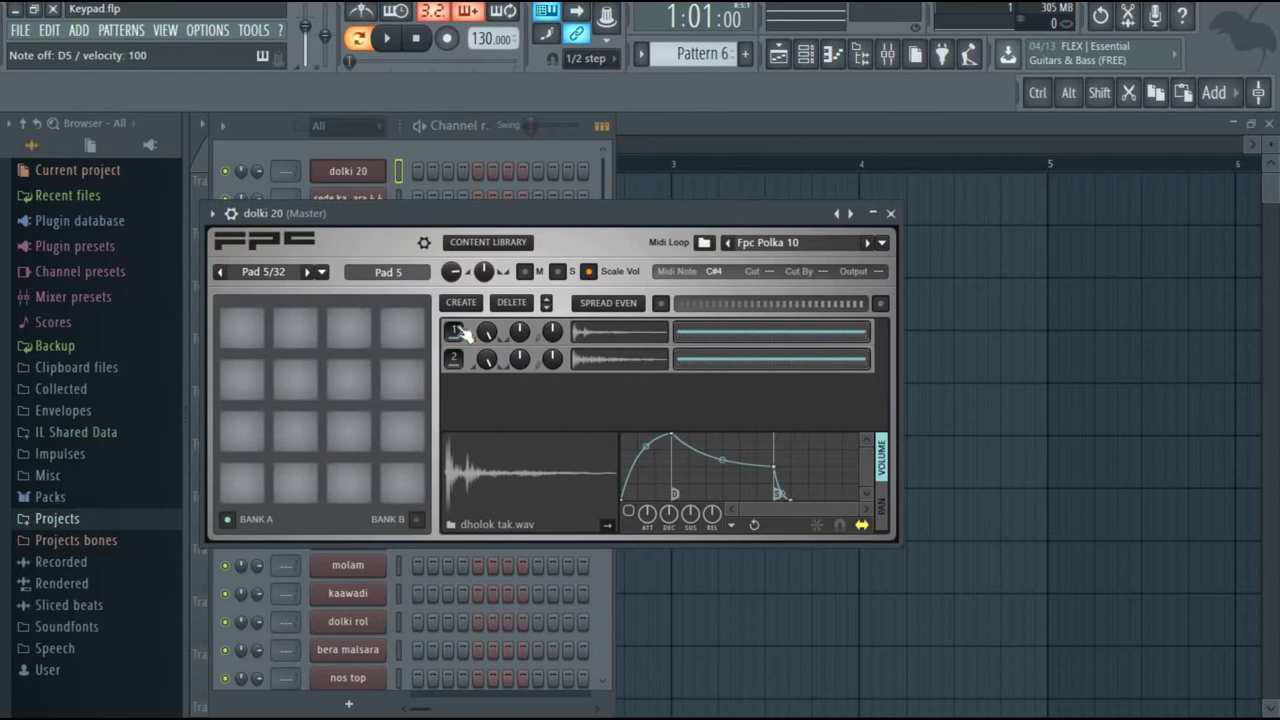
left_click(249, 443)
left_click(249, 443)
left_click(722, 273)
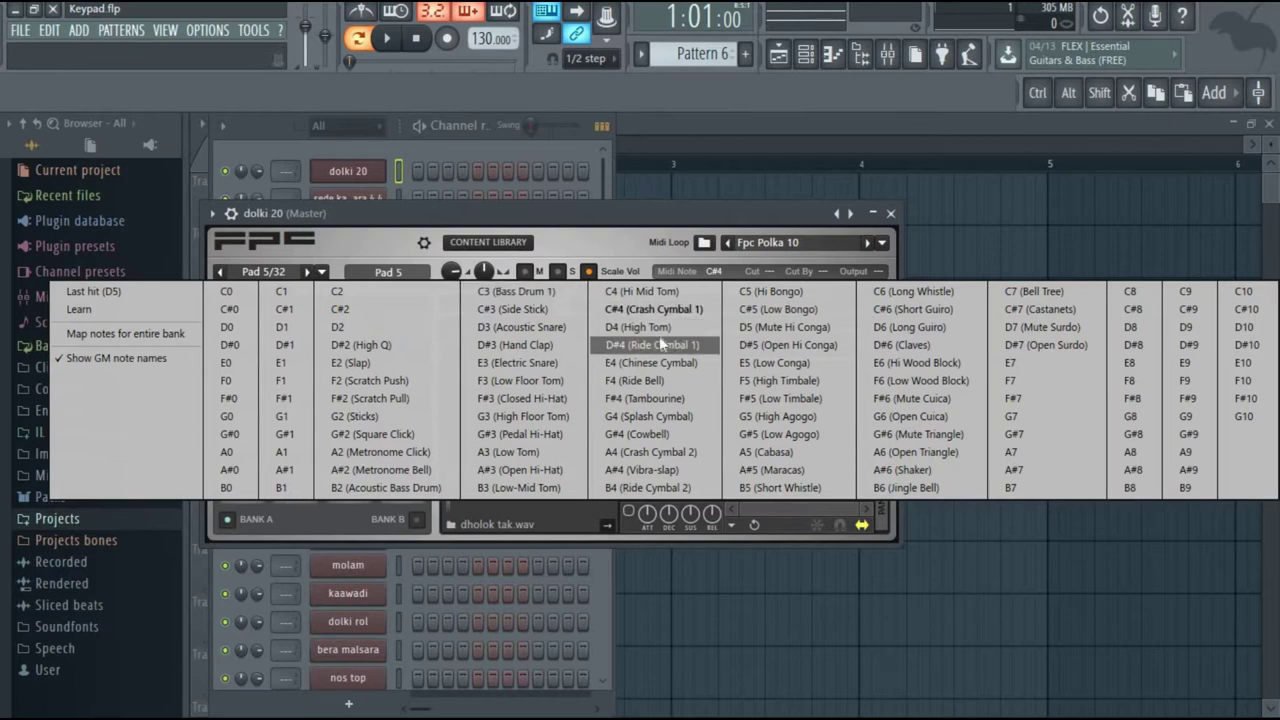
left_click(758, 327)
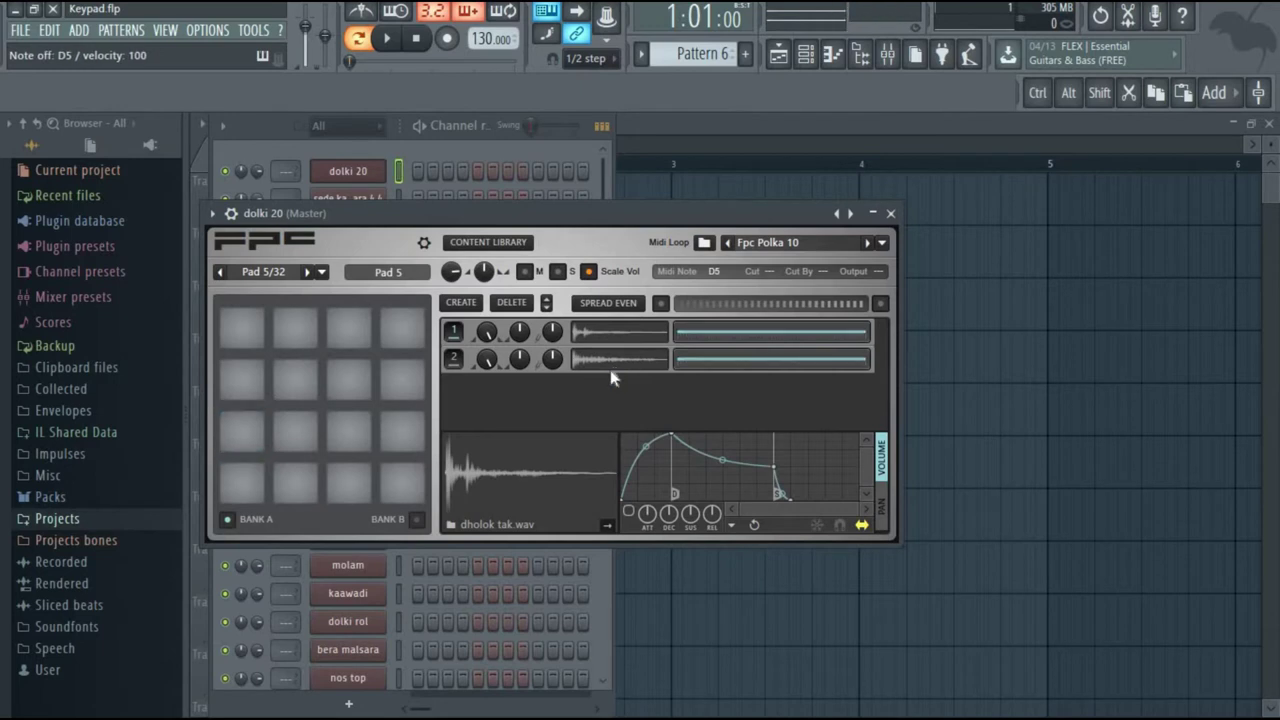
Set the MIDI note of pad 5 back to C#4 (Crash Cymbal 1).
left_click(258, 446)
left_click(258, 446)
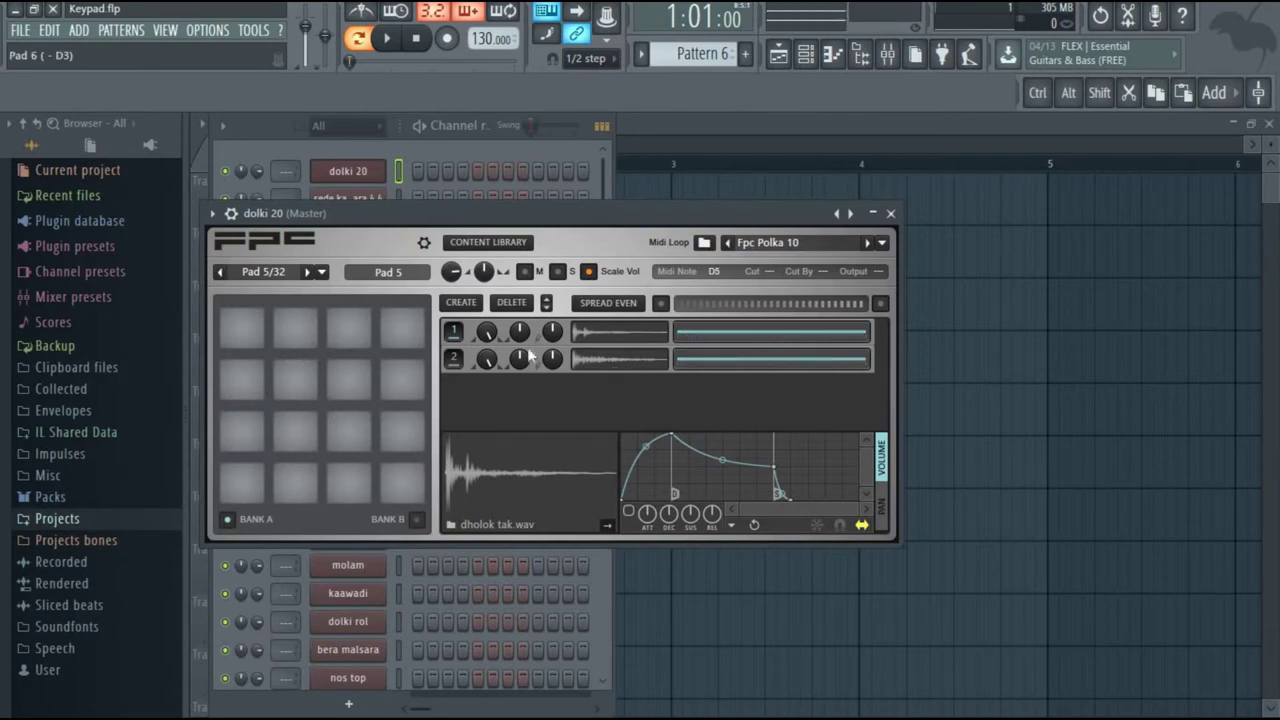
left_click(713, 271)
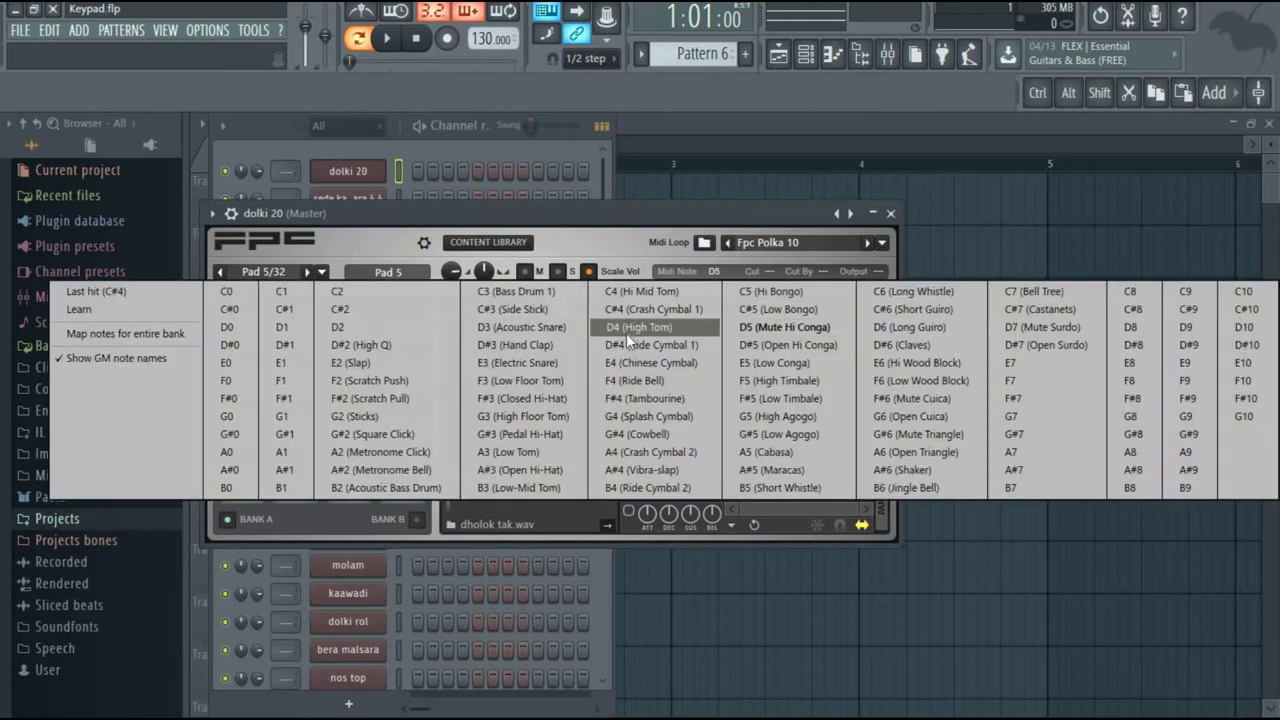
left_click(638, 309)
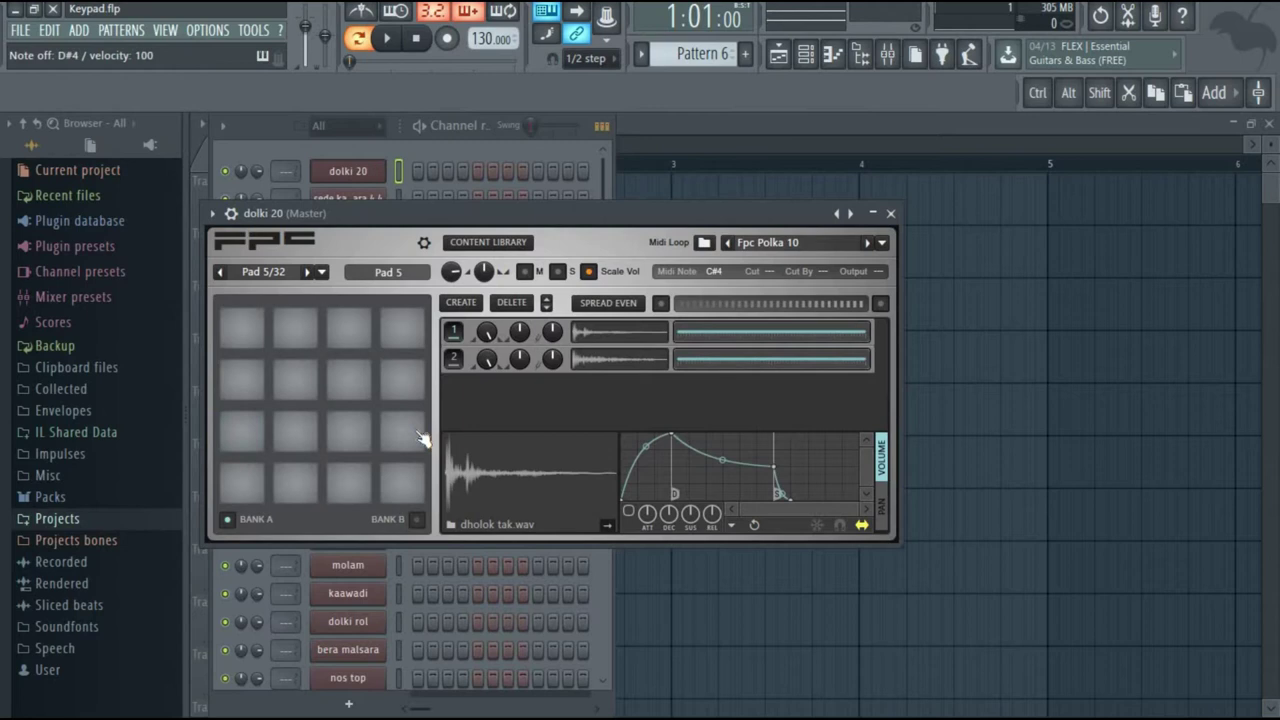
Assign MIDI note D#4 (Ride Cymbal 1) to FPC pad 6.
left_click(296, 432)
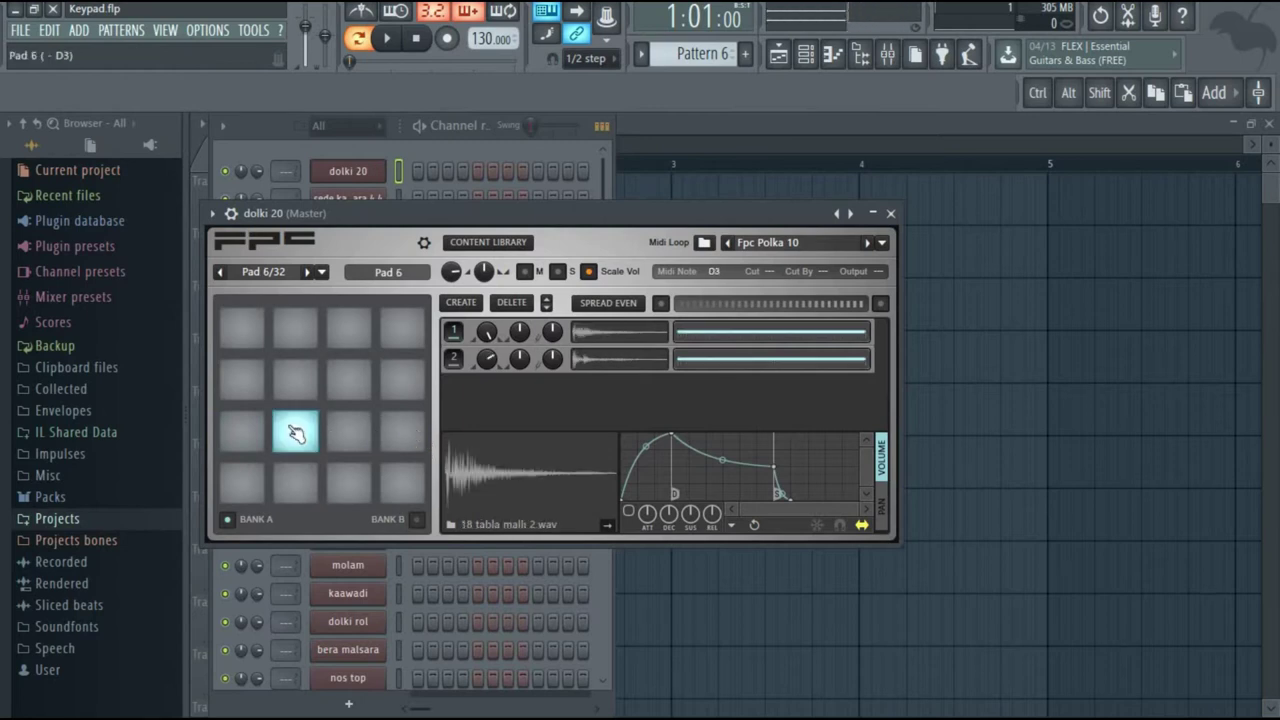
left_click(732, 272)
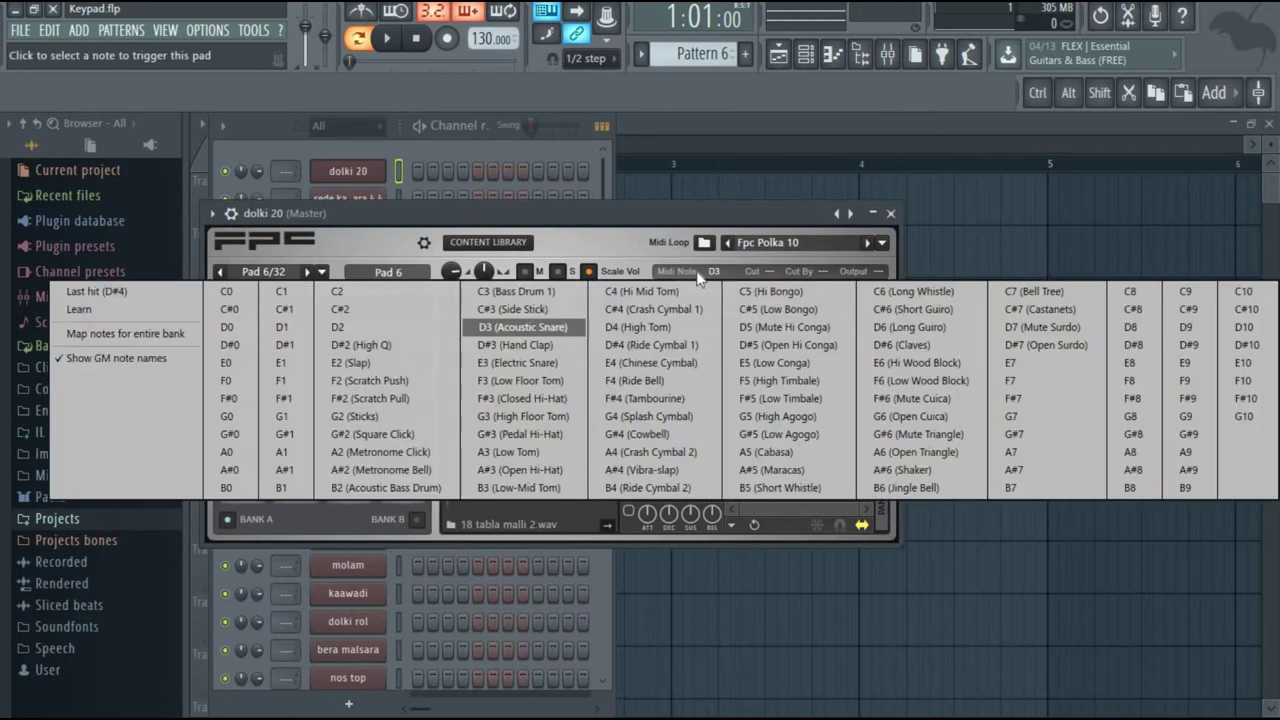
left_click(627, 347)
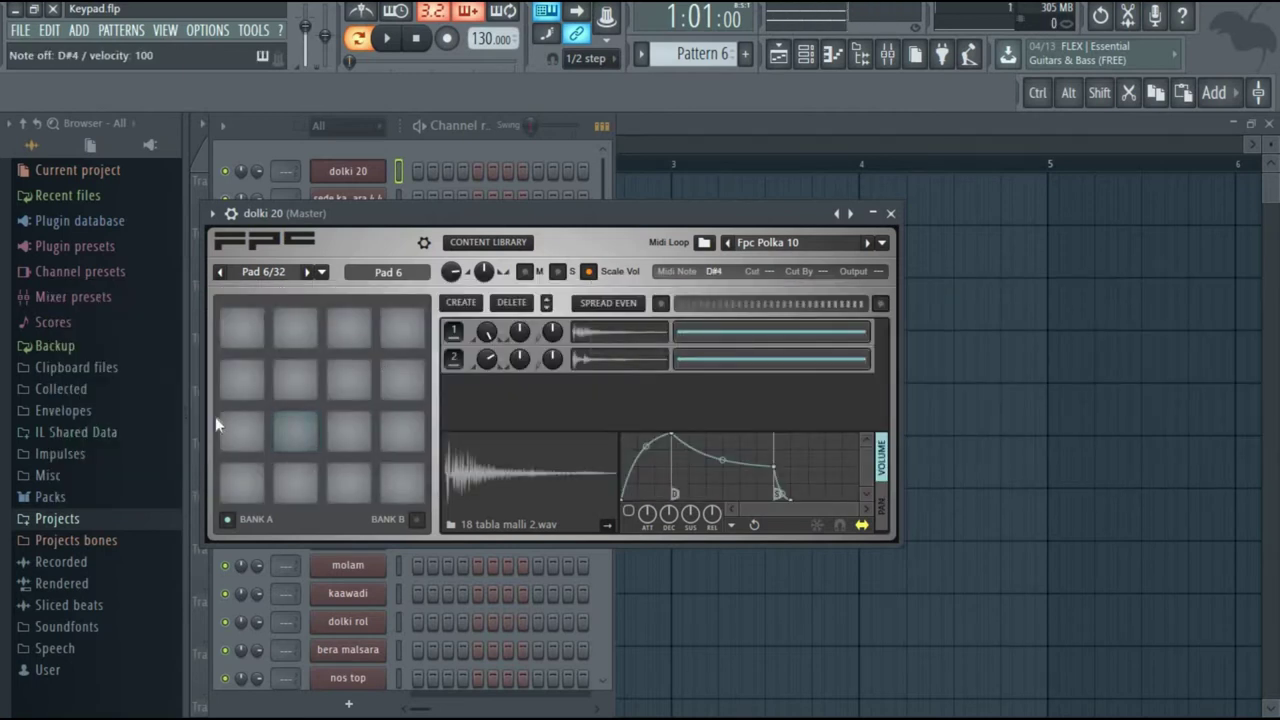
Assign MIDI note F#4 (Tambourine) to FPC pad 7 of the dolki 20 channel.
left_click(355, 436)
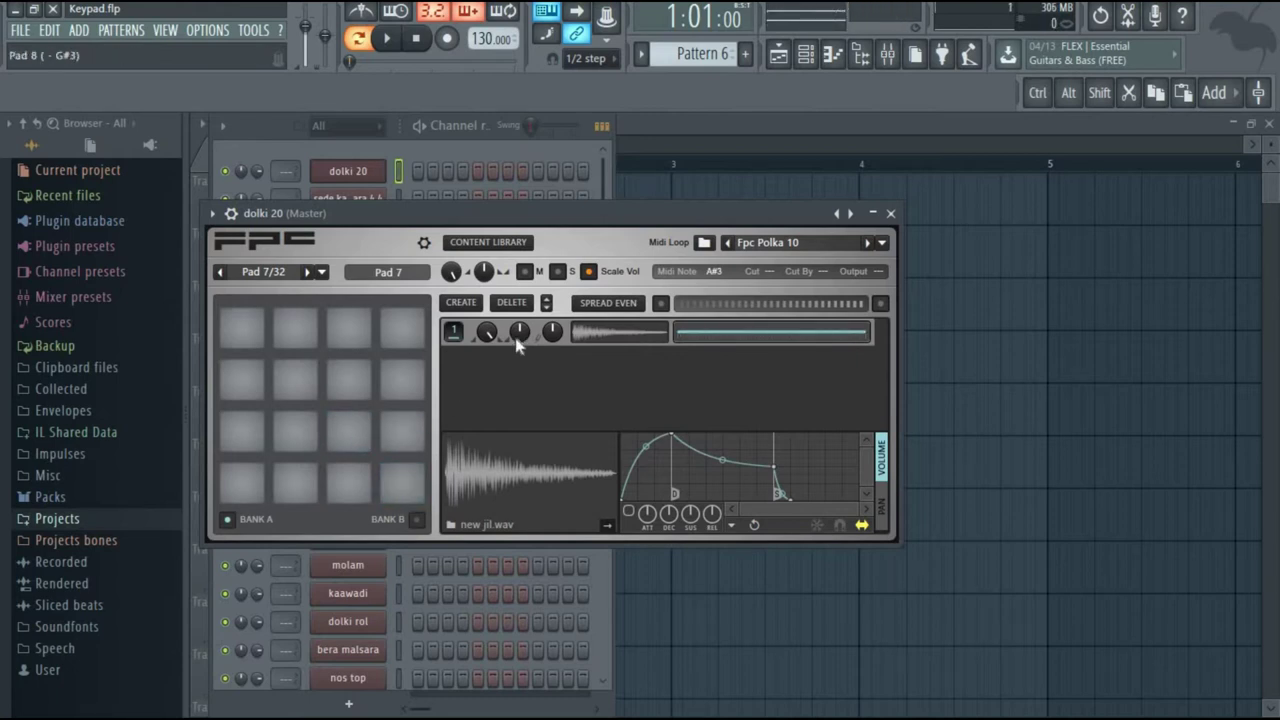
left_click(716, 281)
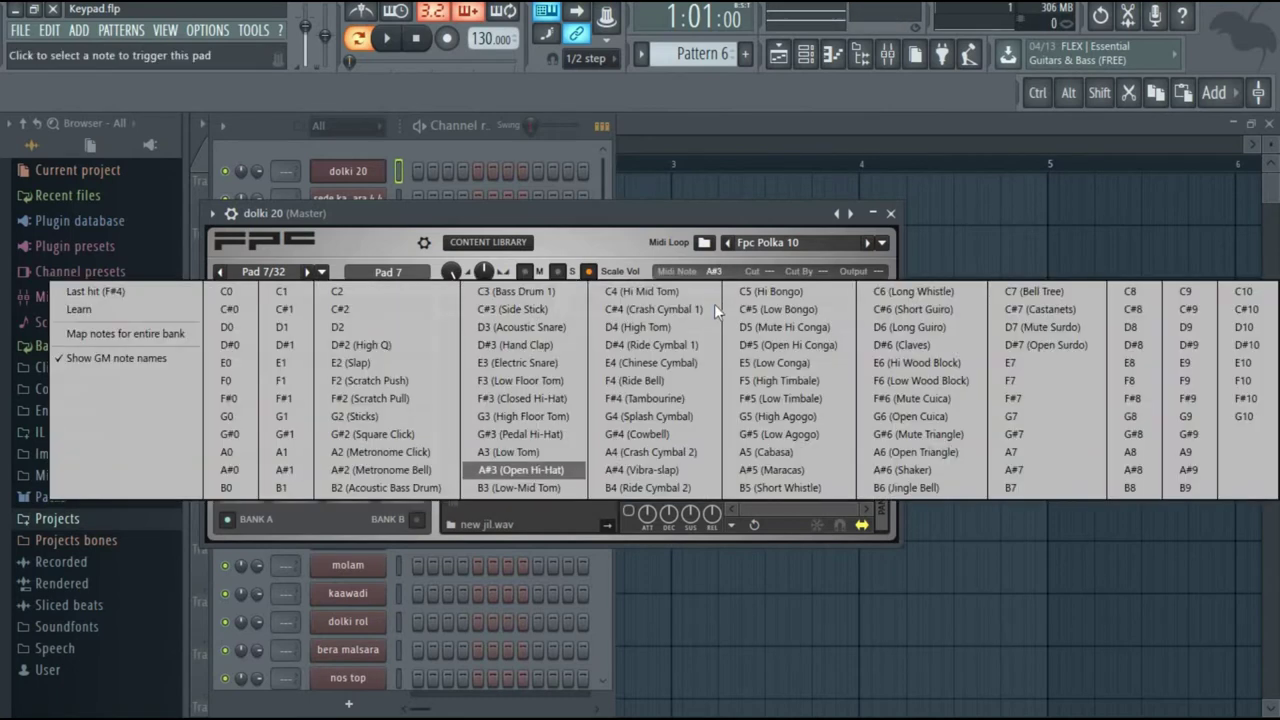
left_click(640, 398)
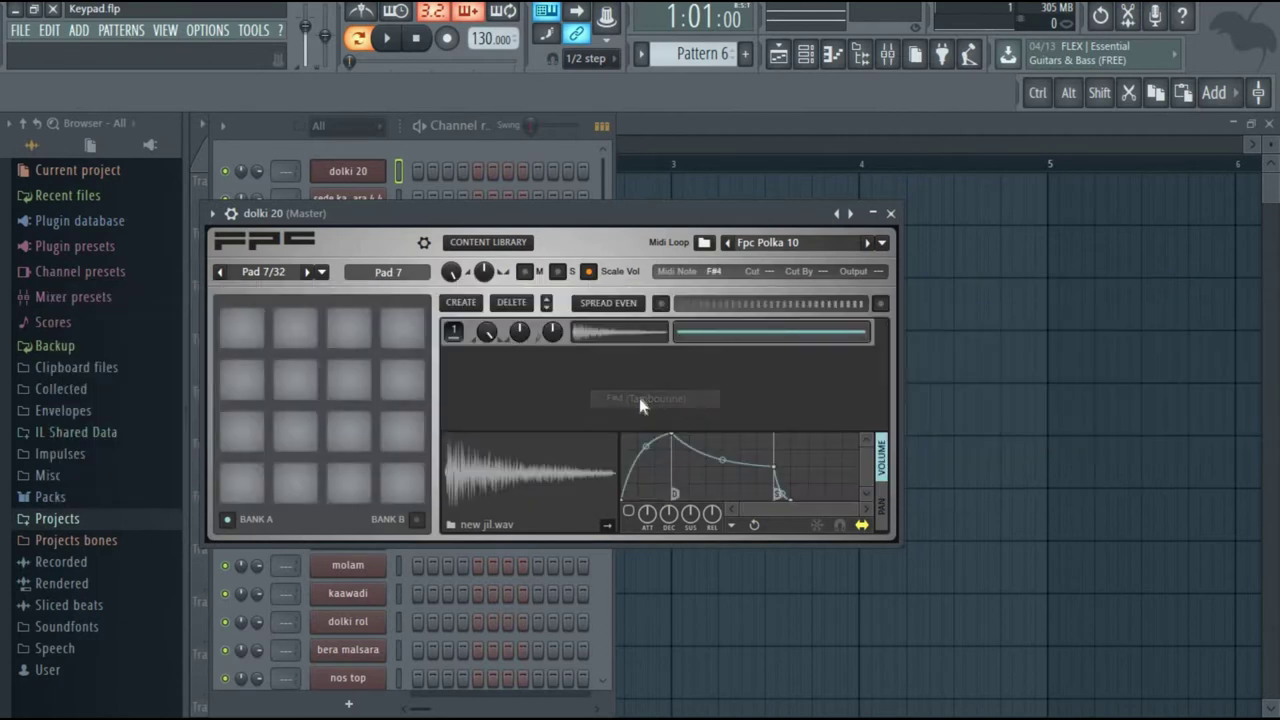
Change the MIDI note of FPC pad 4 to D2 so it no longer shares pad 7's note.
left_click(412, 486)
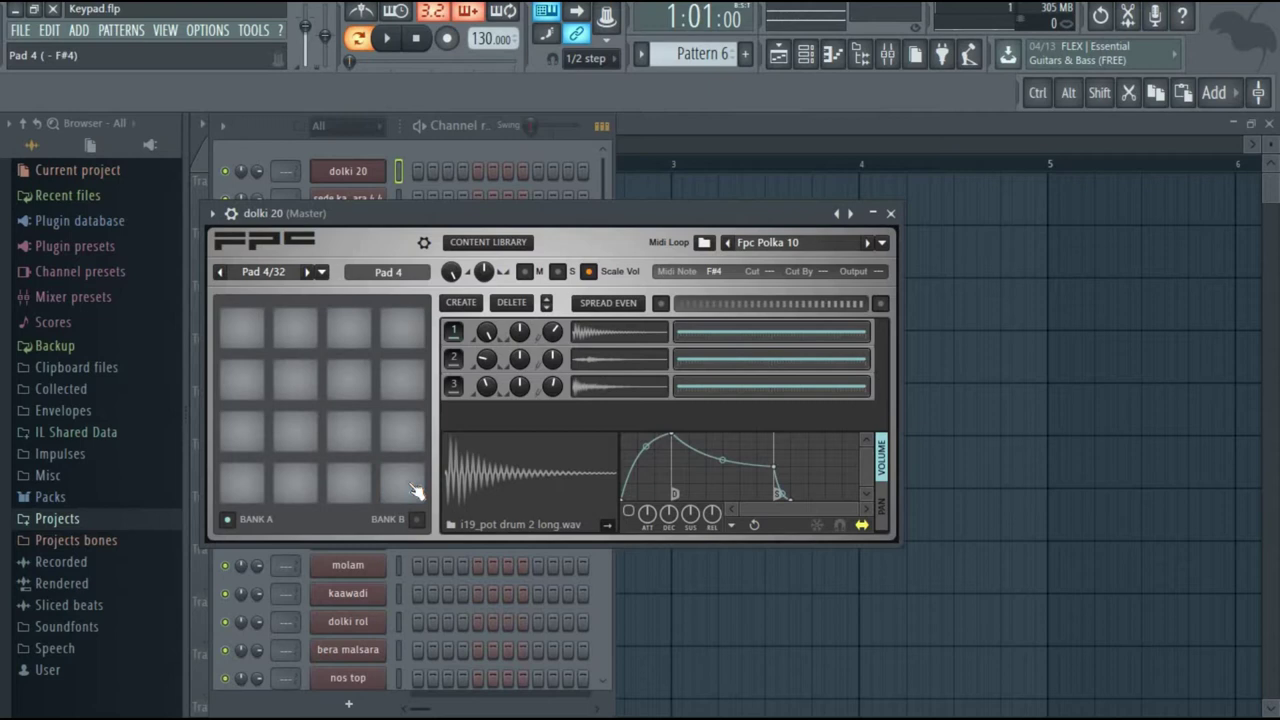
left_click(720, 274)
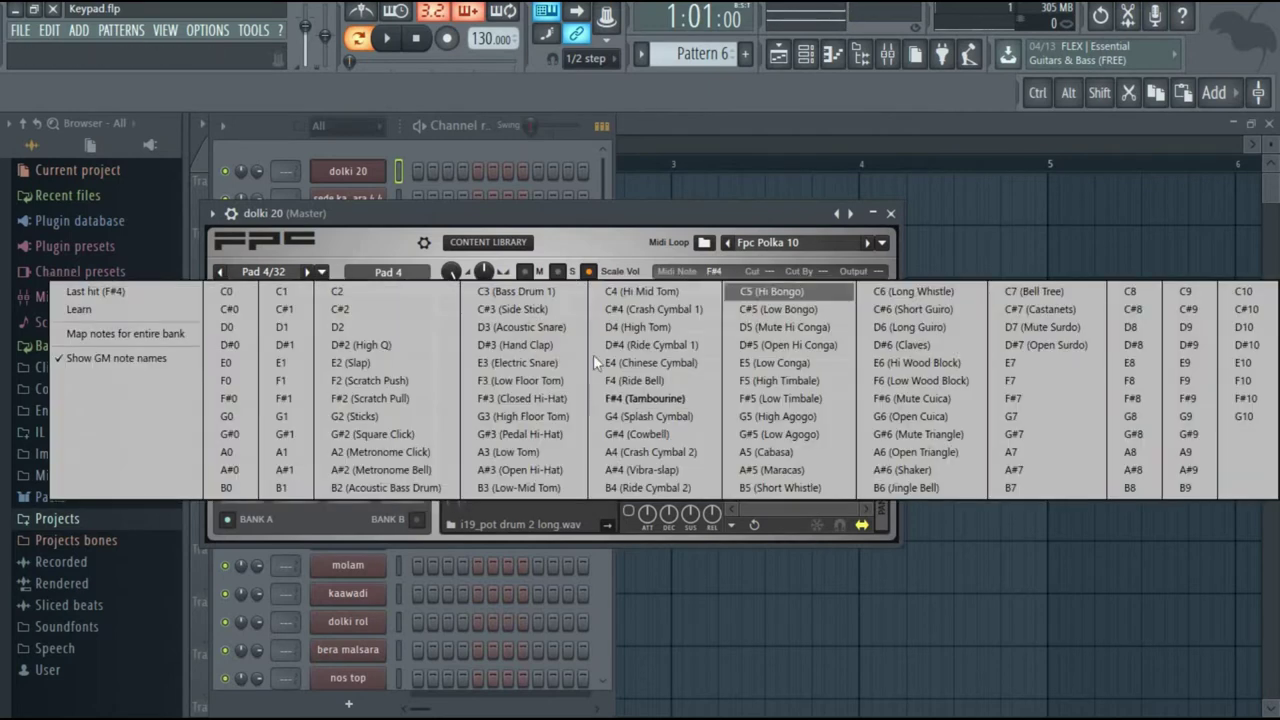
left_click(377, 326)
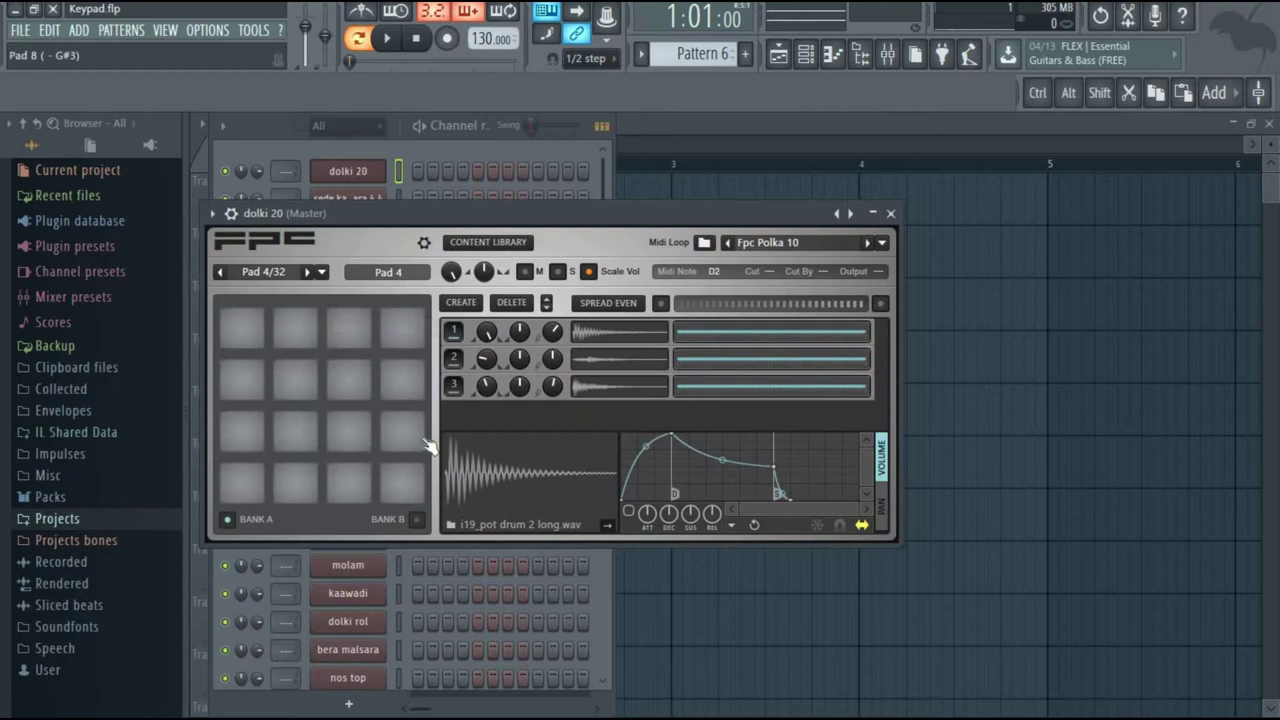
Assign MIDI note G#4 (Cowbell) to FPC pad 8 and trigger the pad.
left_click(415, 440)
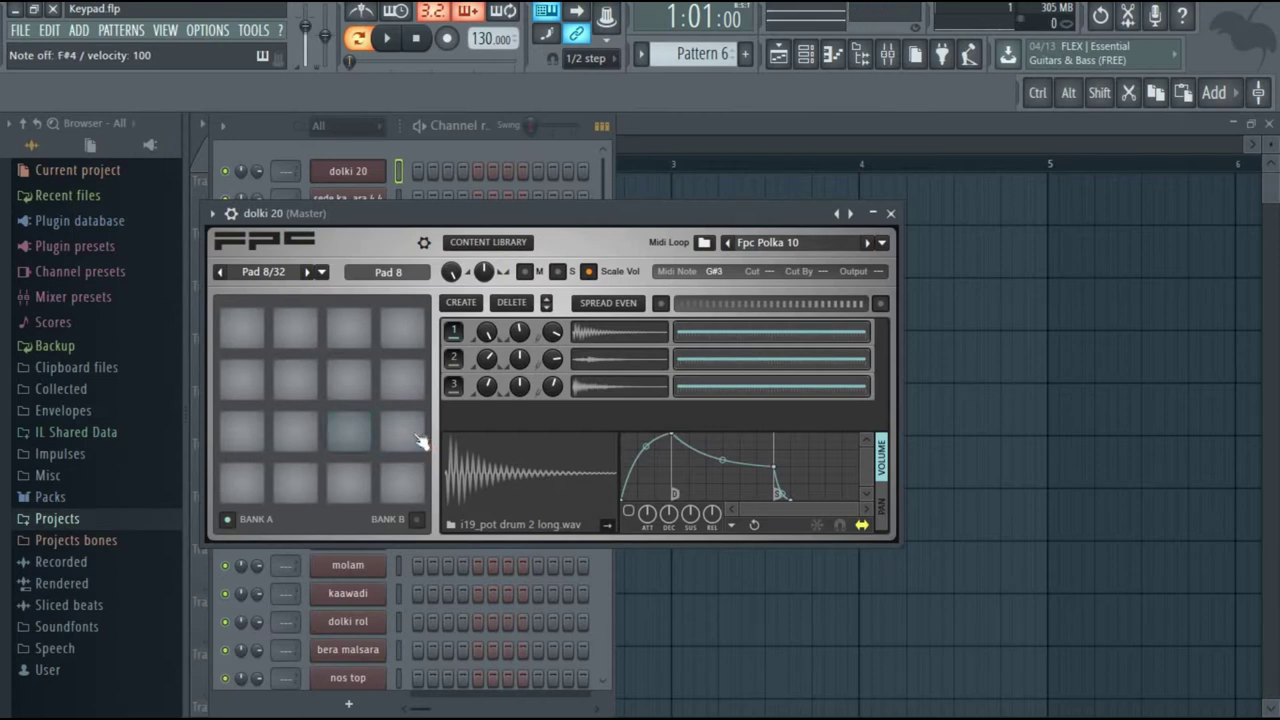
left_click(730, 274)
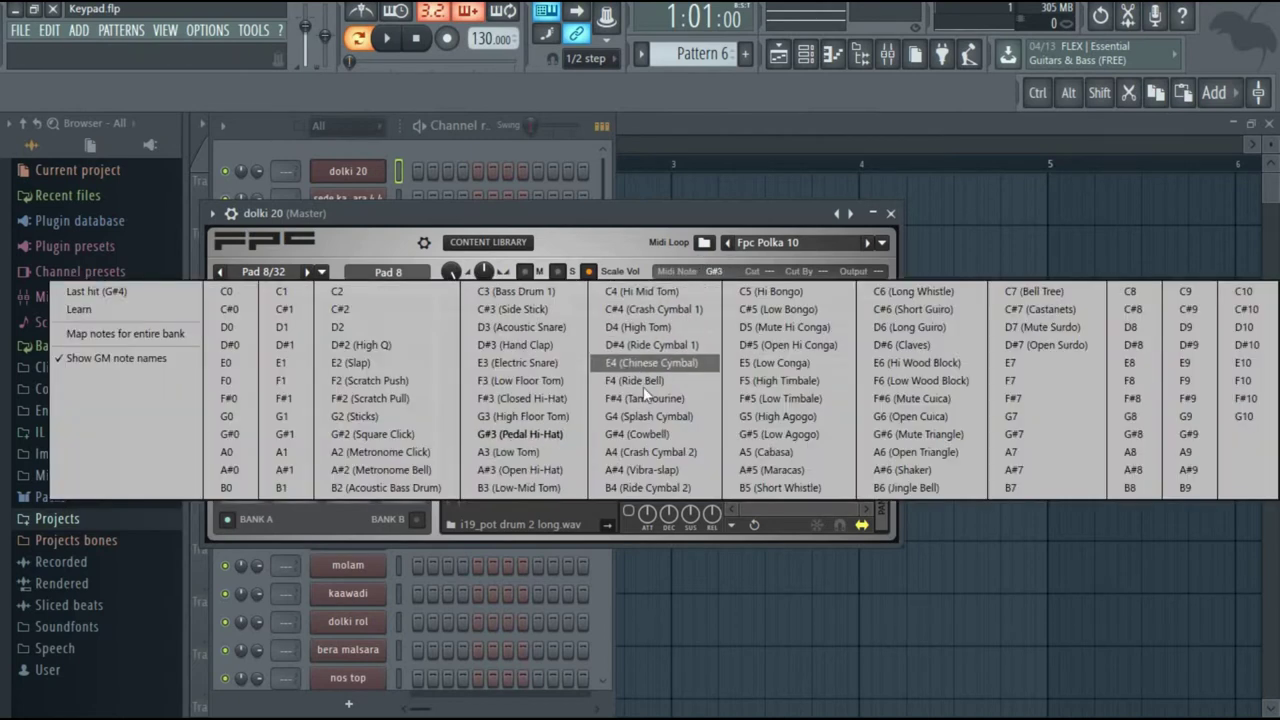
left_click(628, 432)
left_click(403, 432)
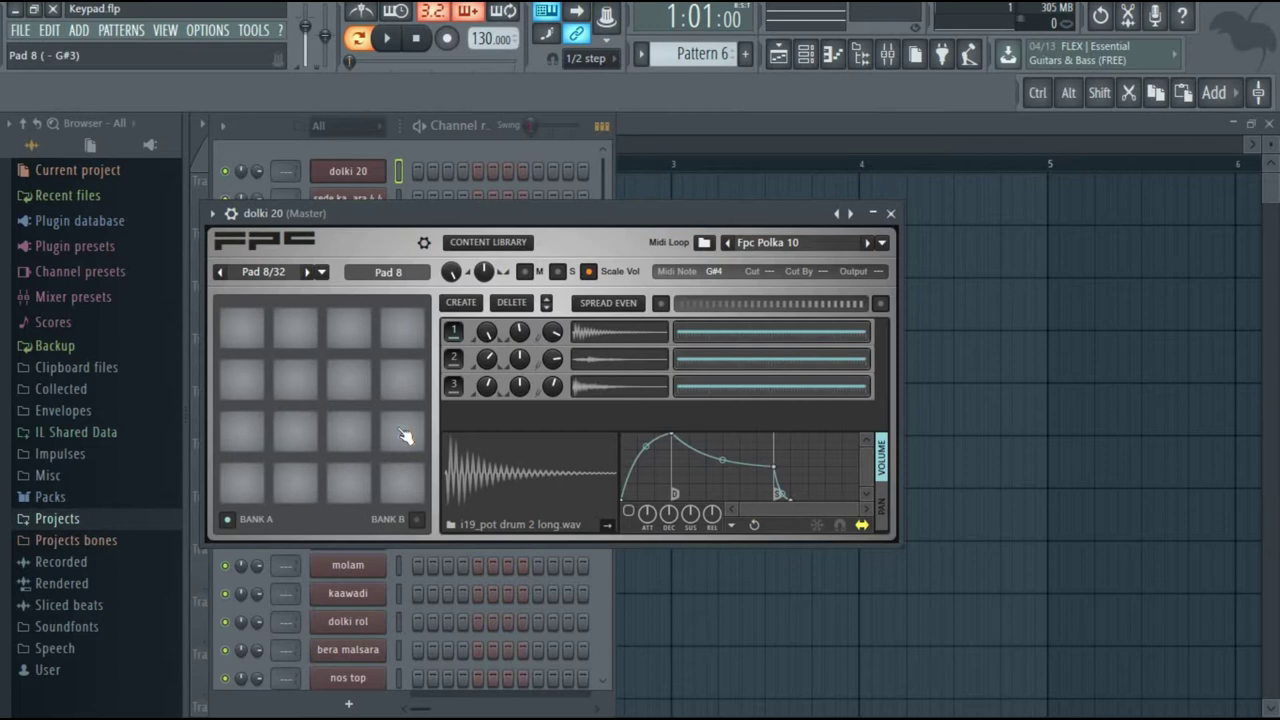
Test the mapped pads 5 to 8 by playing a rhythm on notes C#4, D#4, F#4 and G#4 from the keyboard.
key("s")
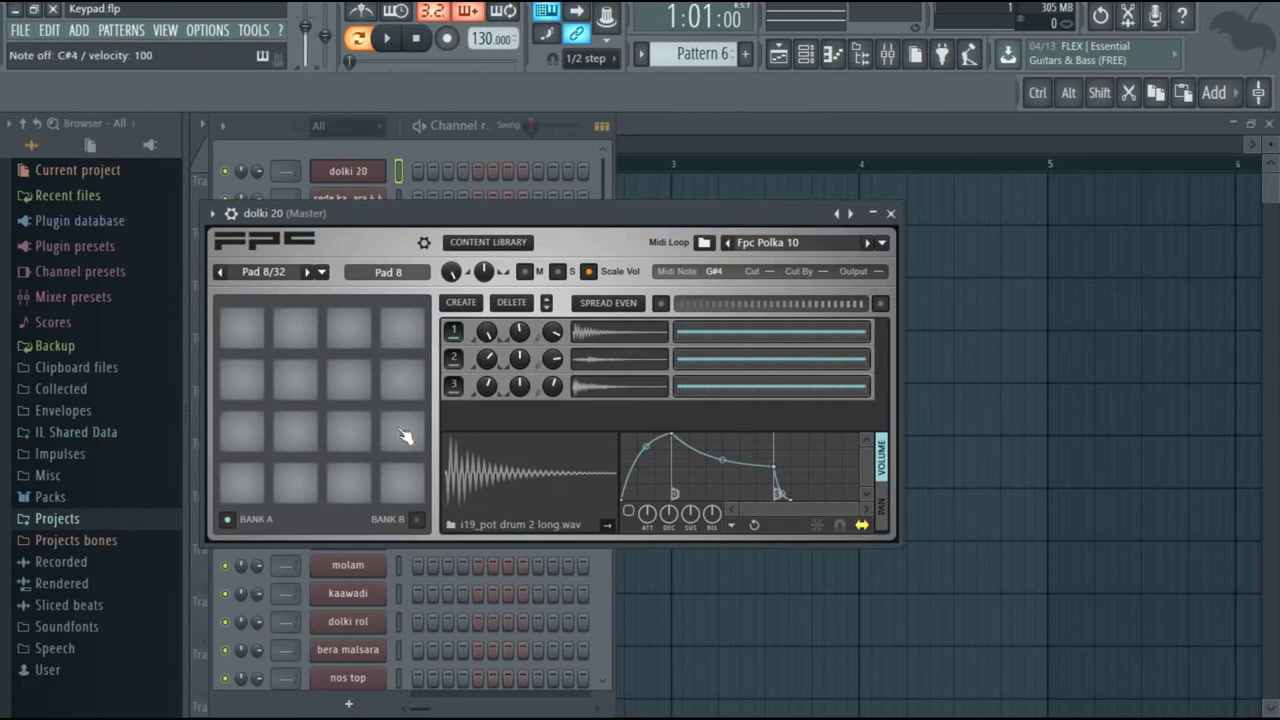
key("s")
key("d")
key("s")
key("h")
key("g")
key("s")
key("d")
key("g")
key("s")
key("s")
key("h")
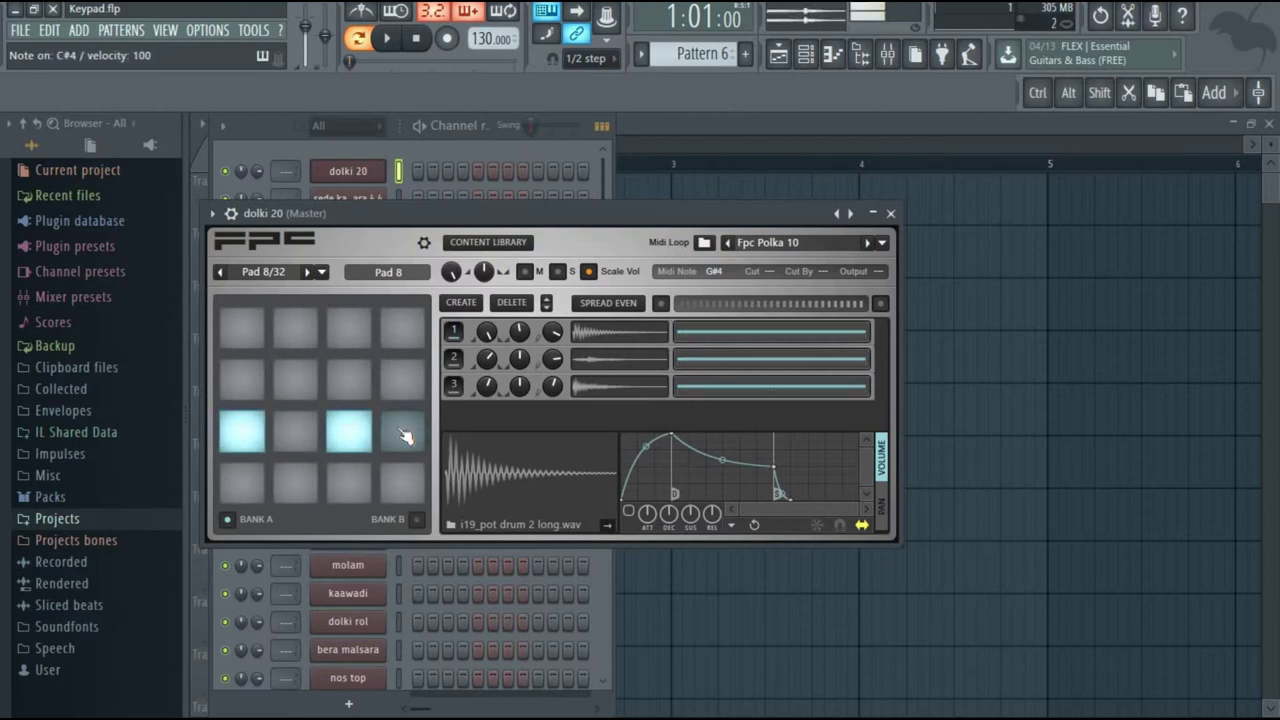
key("g")
key("s")
key("h")
key("s")
key("g")
key("s")
key("h")
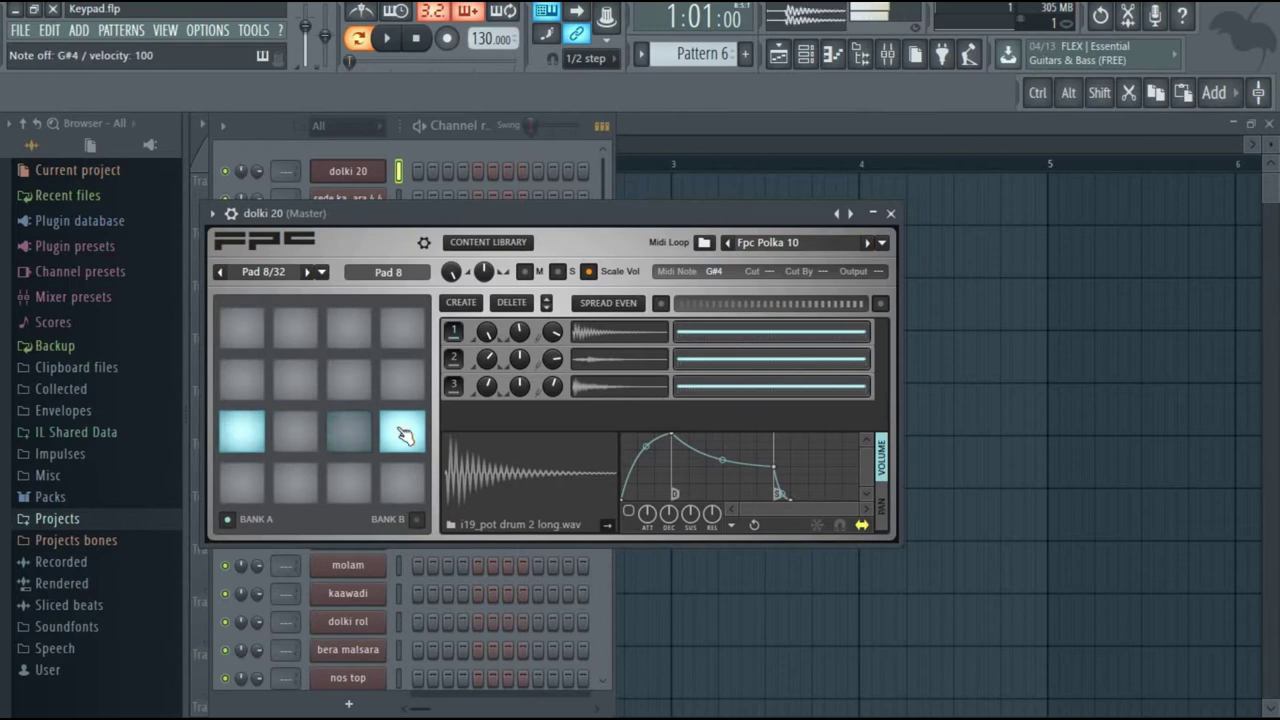
key("g")
key("h")
key("h")
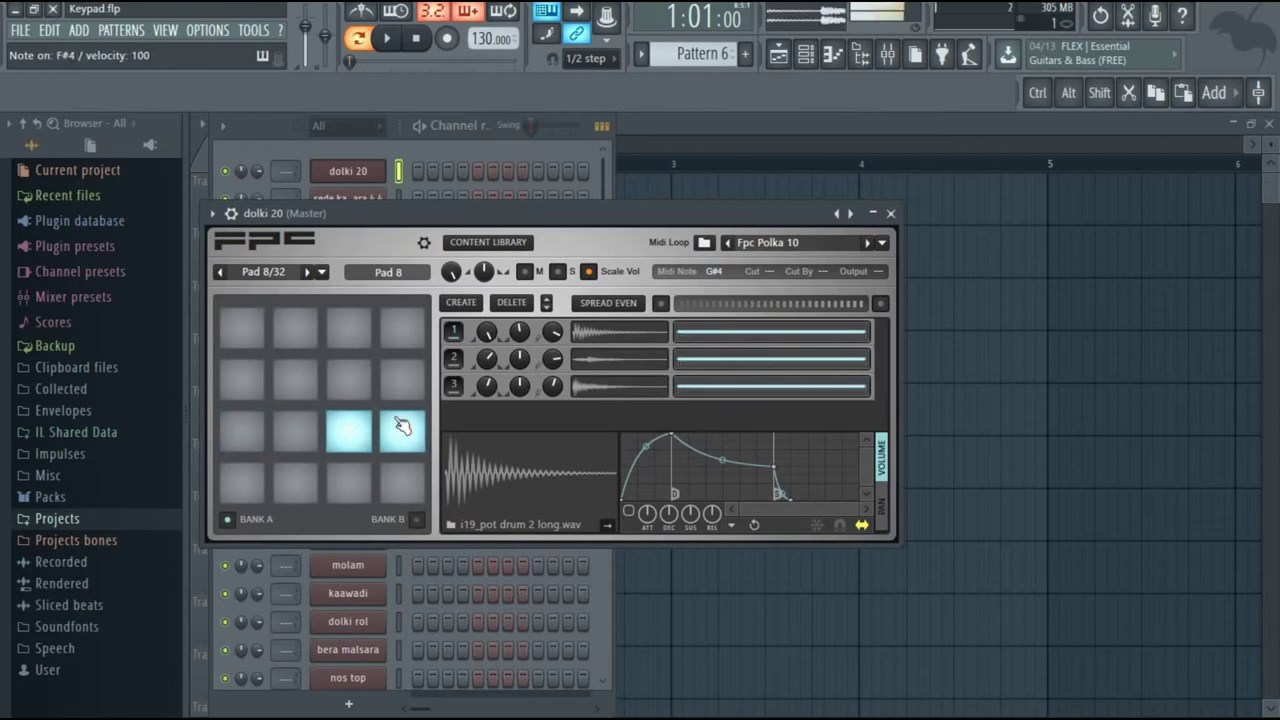
key("g")
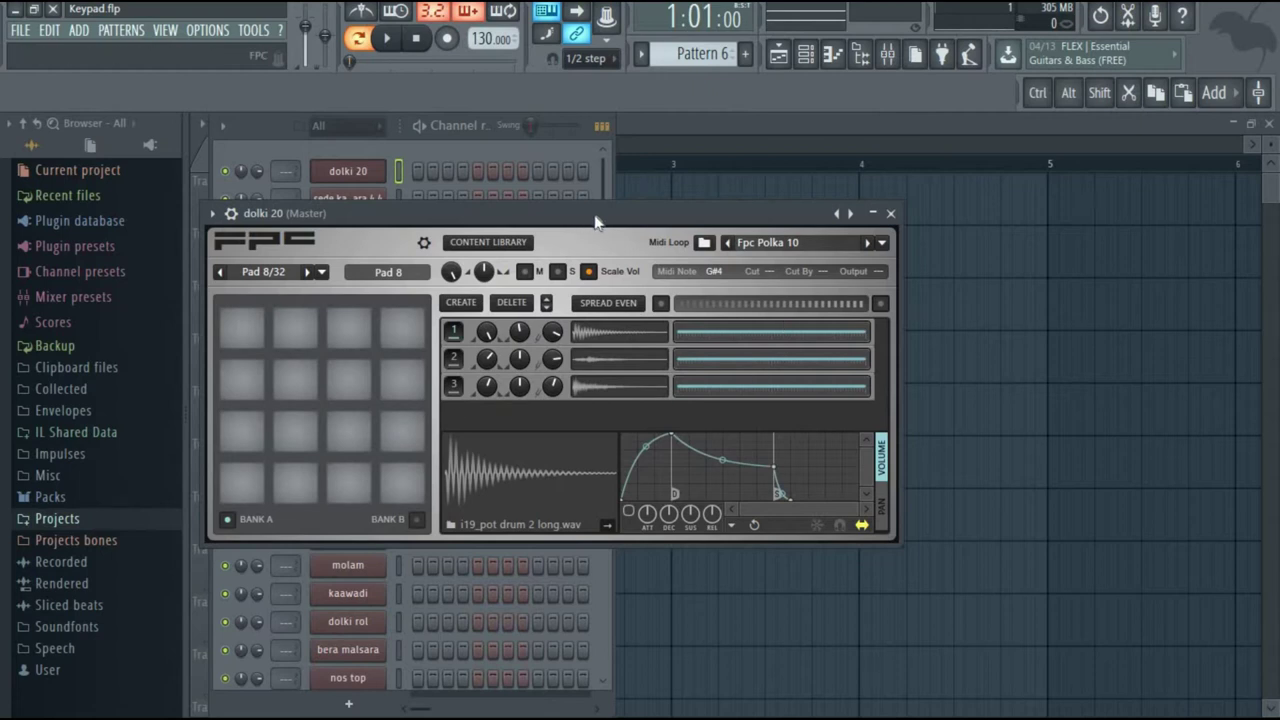
Open the sede kaluwara 4 4 channel's FPC, audition pads 5 to 7, and move its window clear of the channel list.
left_click_drag(595, 221, 968, 258)
left_click(366, 202)
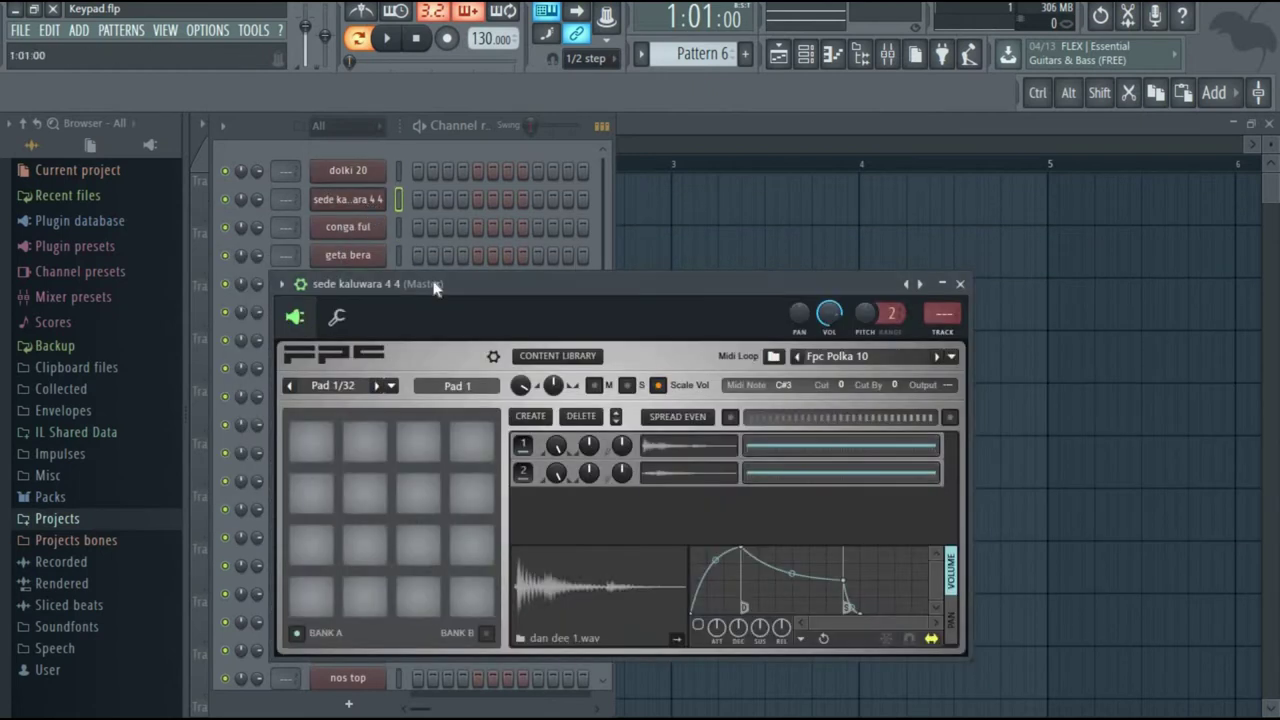
left_click(360, 546)
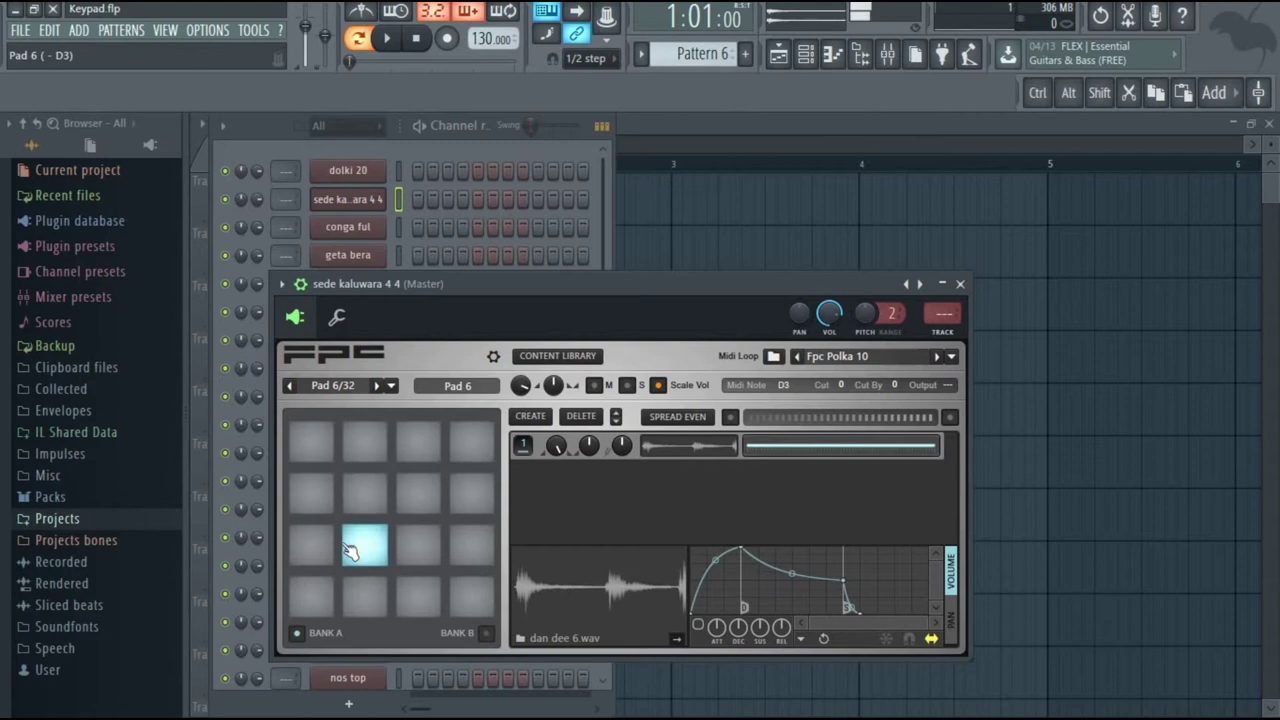
left_click(336, 548)
left_click(410, 548)
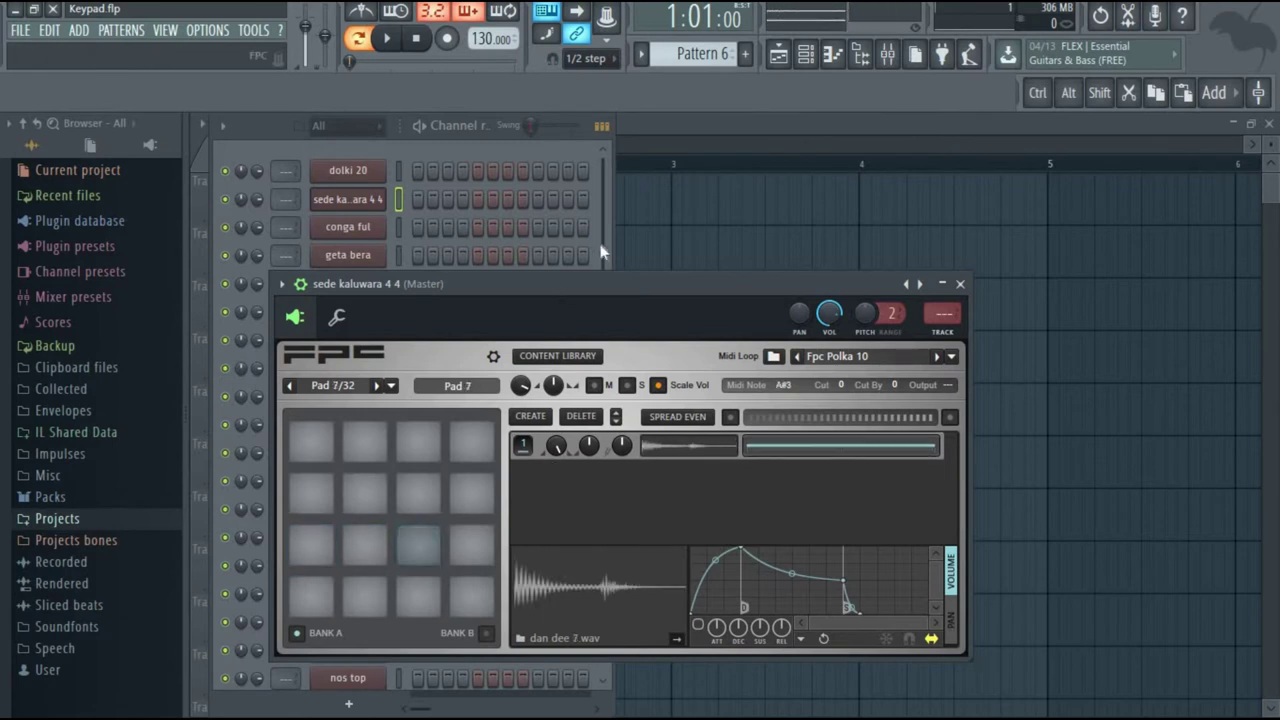
left_click_drag(560, 289, 740, 309)
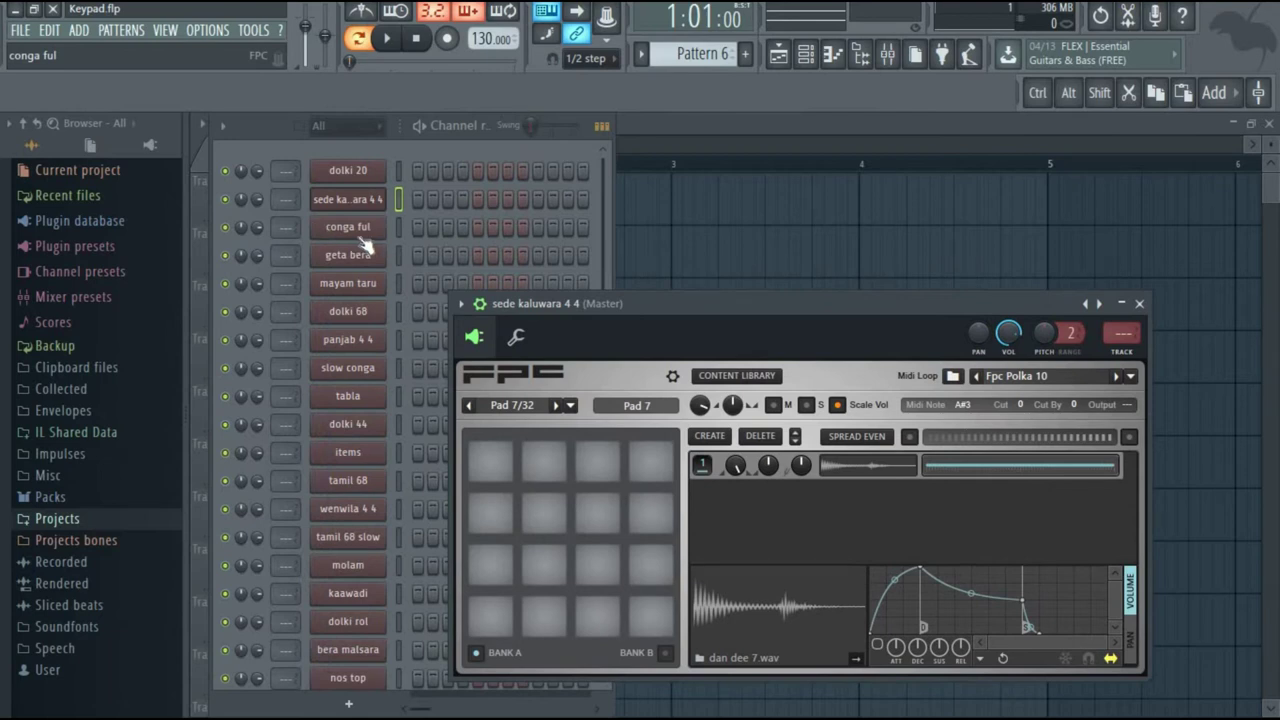
Open the geta bera channel's FPC and audition pads 7, 6 and 5.
left_click(348, 256)
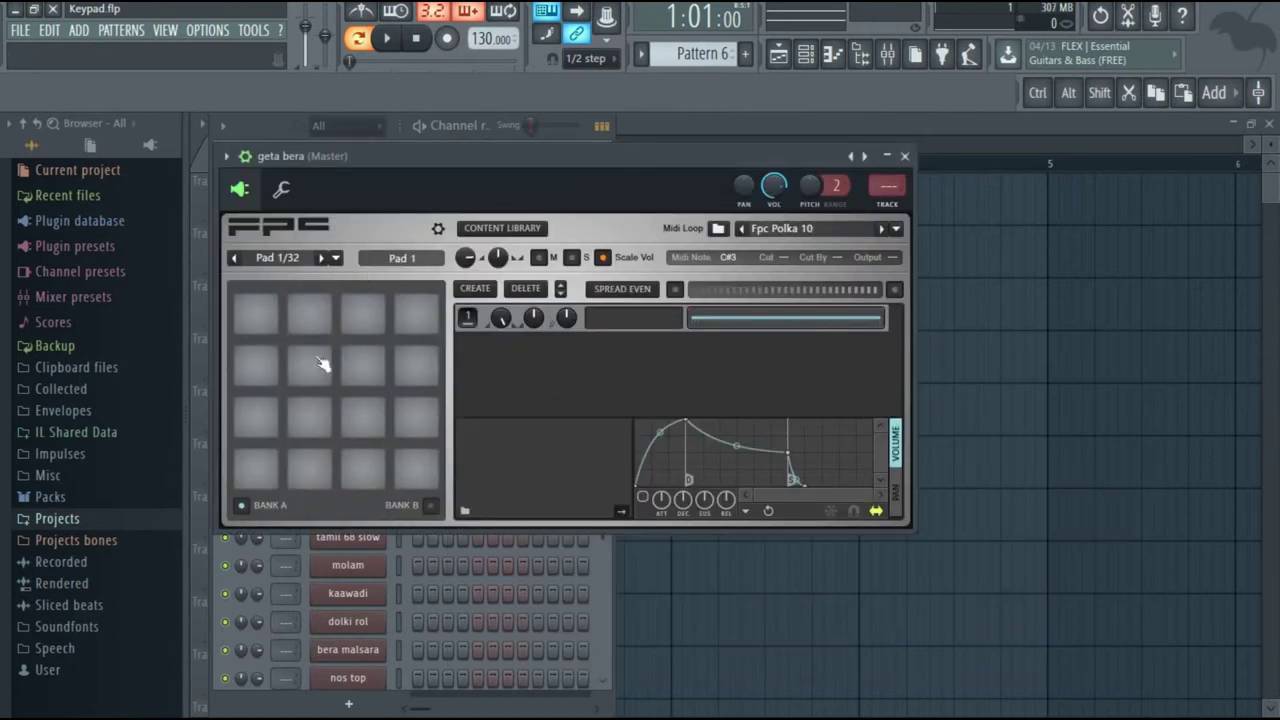
left_click(360, 428)
left_click(318, 421)
left_click(262, 422)
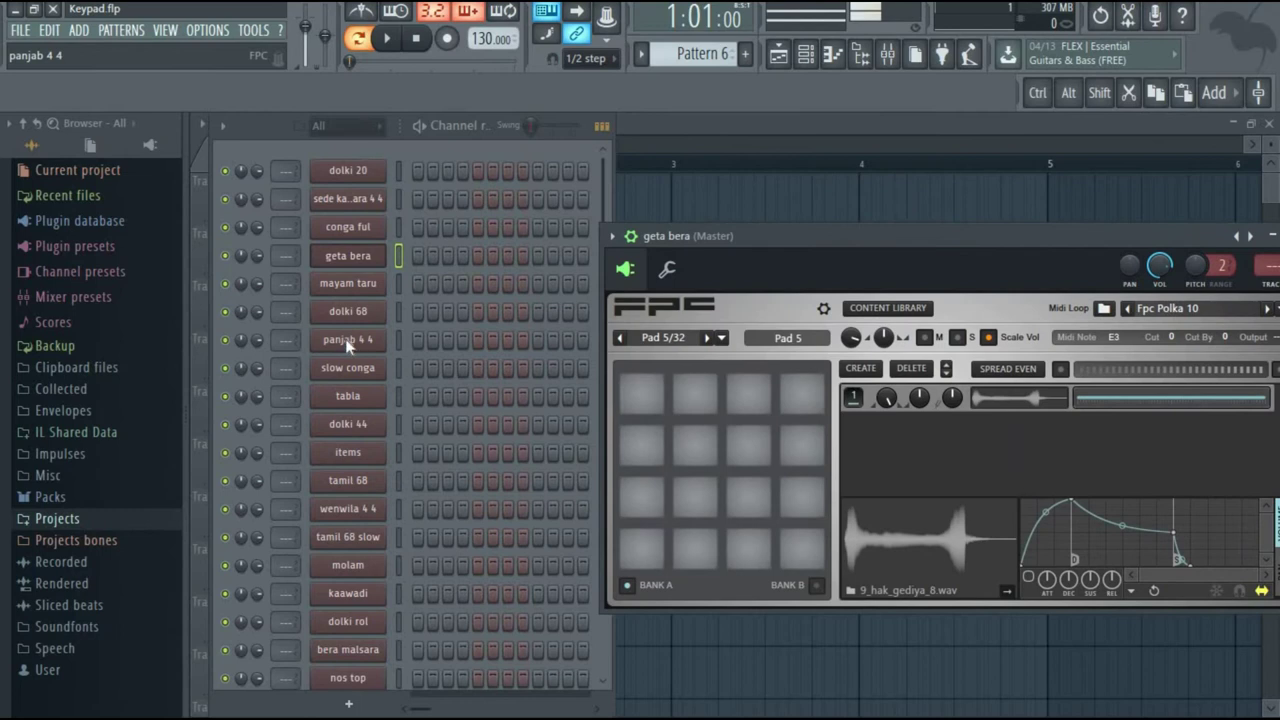
Open the panjab 4 4 channel's FPC, audition pads 7 and 6, and shift its window aside.
left_click(348, 338)
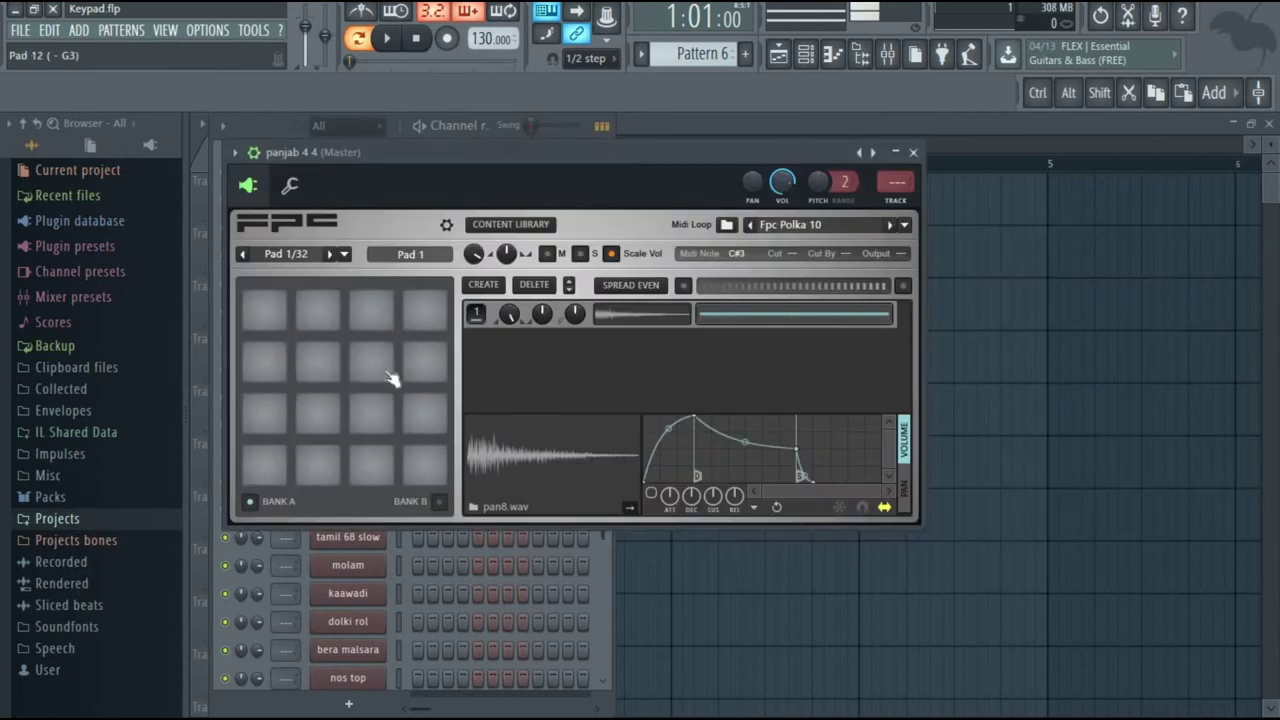
left_click(370, 414)
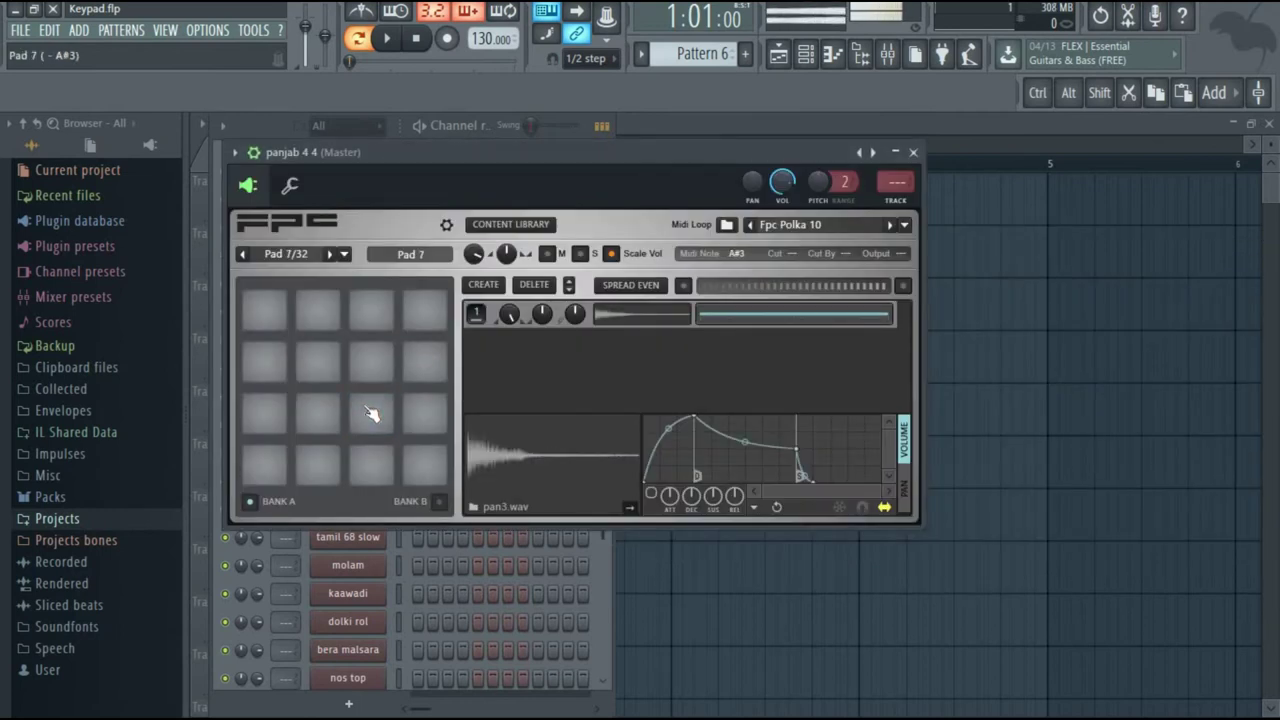
left_click(320, 418)
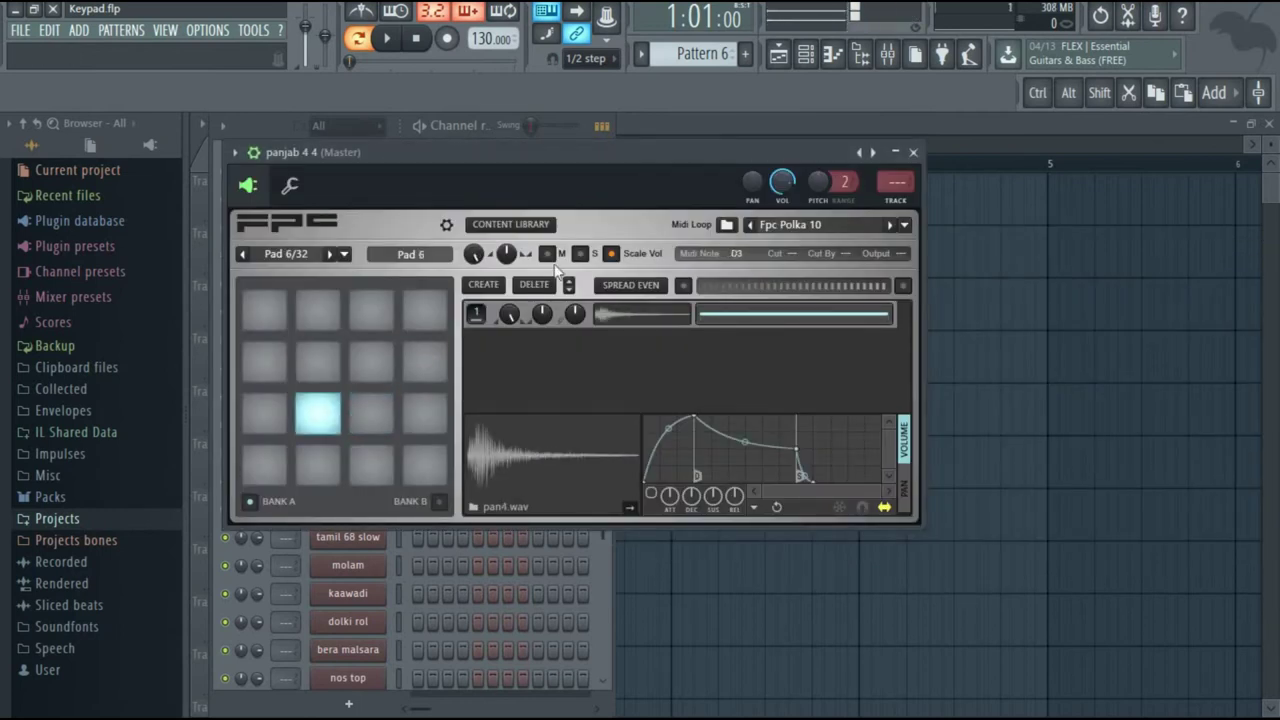
left_click_drag(510, 185, 630, 186)
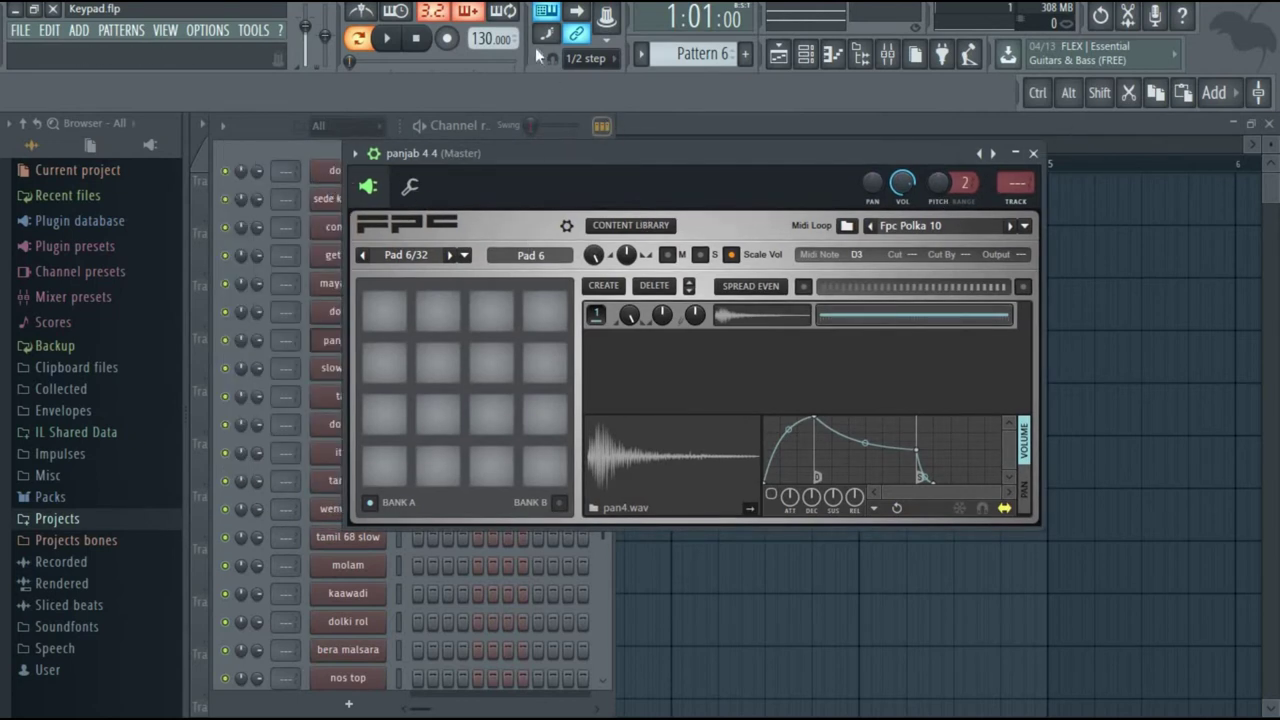
Shrink the FL Studio window, switch to File Explorer and open New folder inside the Music folder.
left_click(33, 9)
mouse_move(145, 20)
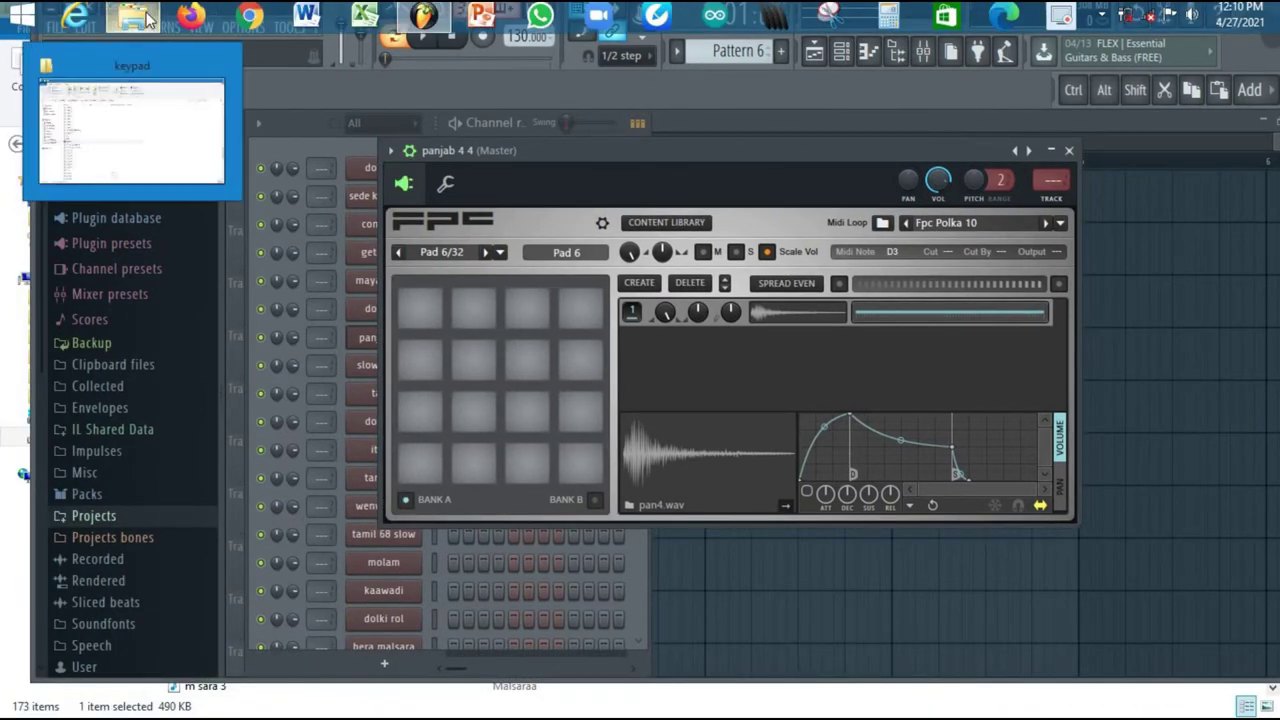
left_click(145, 20)
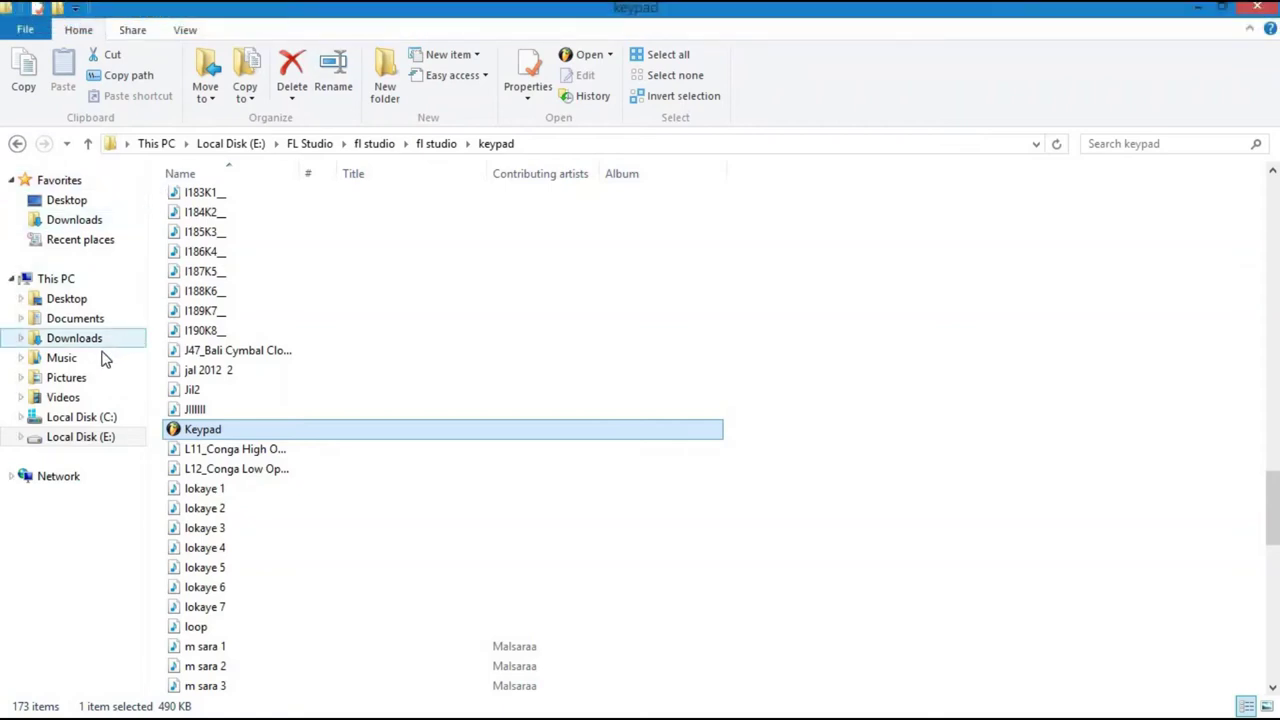
left_click(100, 357)
double_click(493, 235)
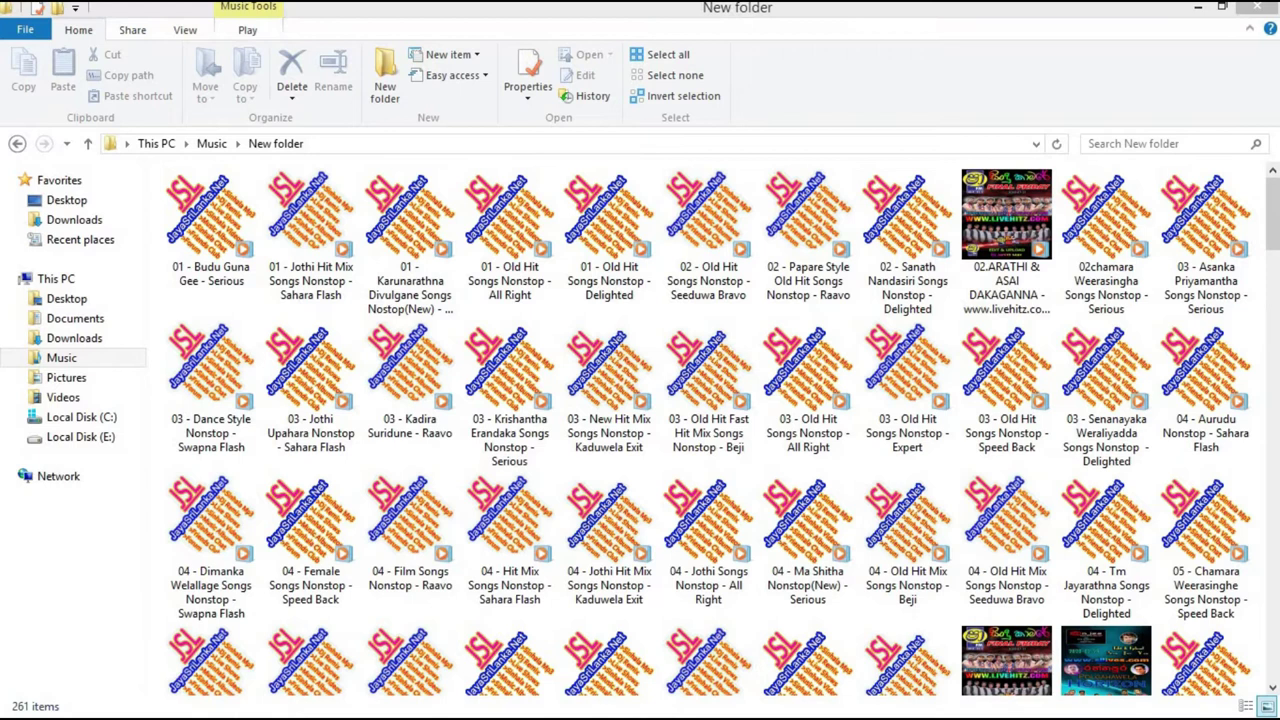
Search the music folder for "milto".
left_click(1141, 143)
type("m")
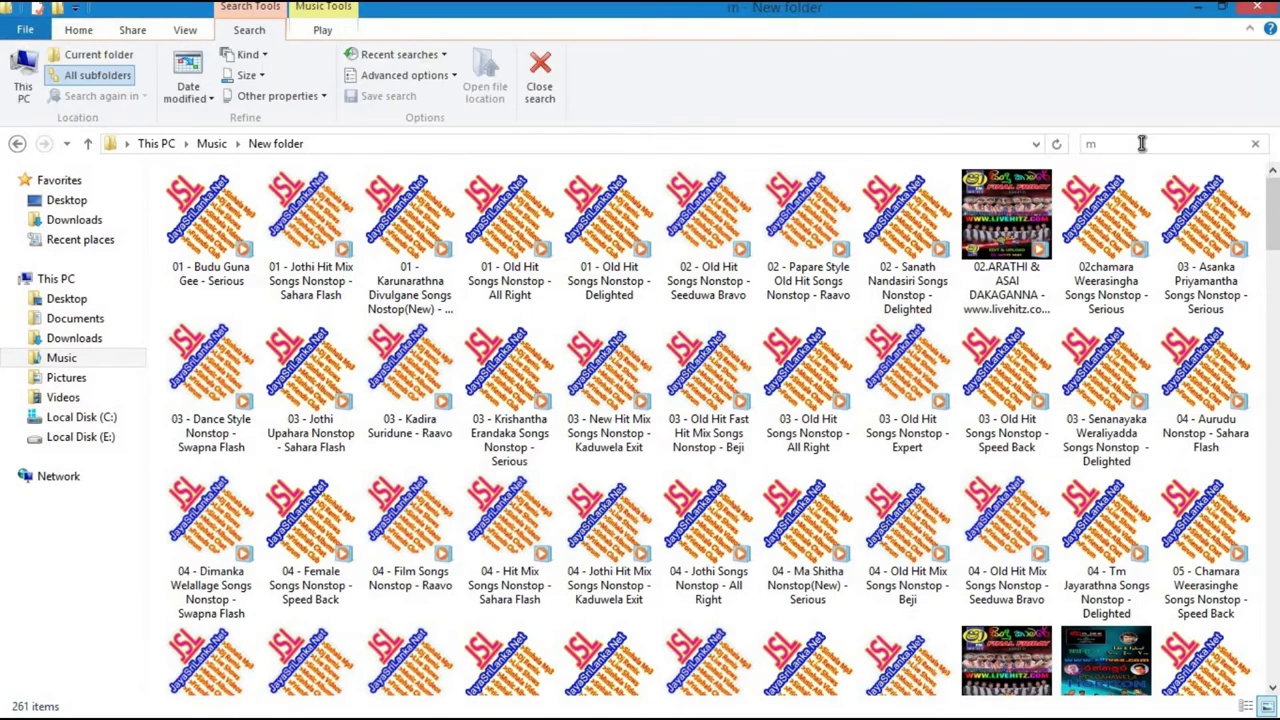
type("ilto")
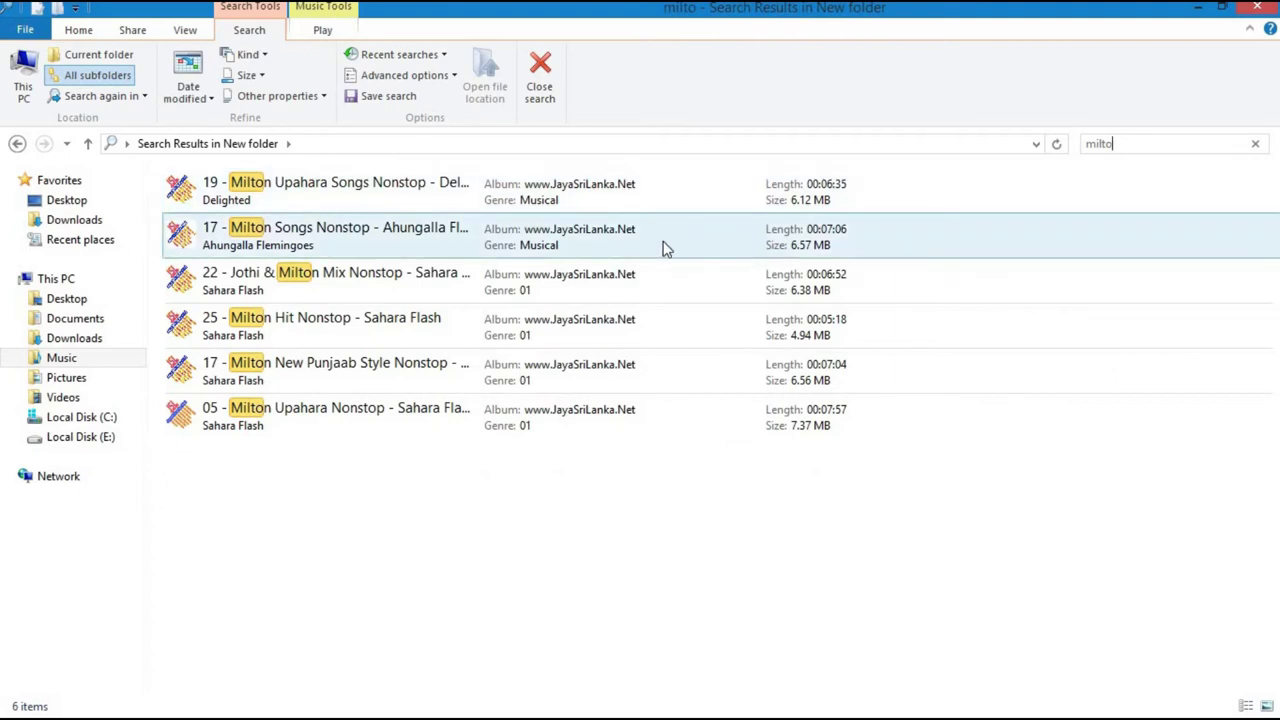
Play the track "17 - Milton Songs Nonstop", lower the player's volume and minimize the player.
double_click(665, 248)
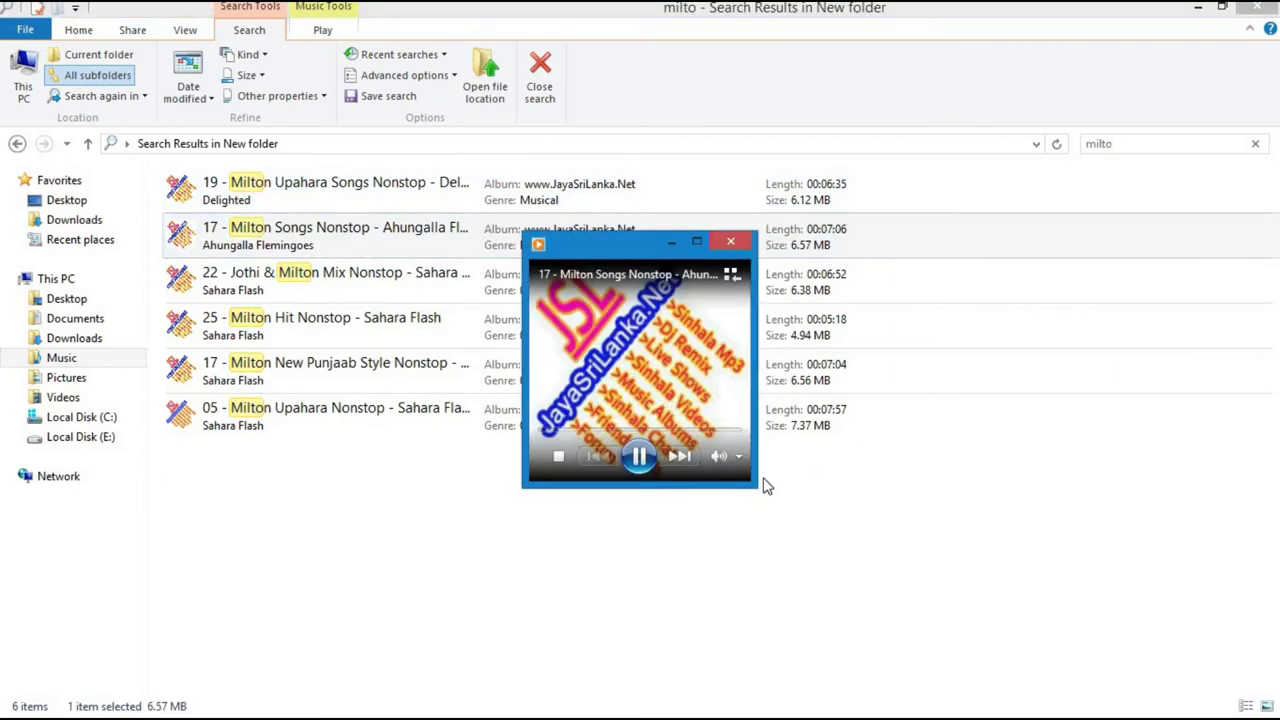
mouse_move(740, 457)
left_click_drag(737, 460, 699, 460)
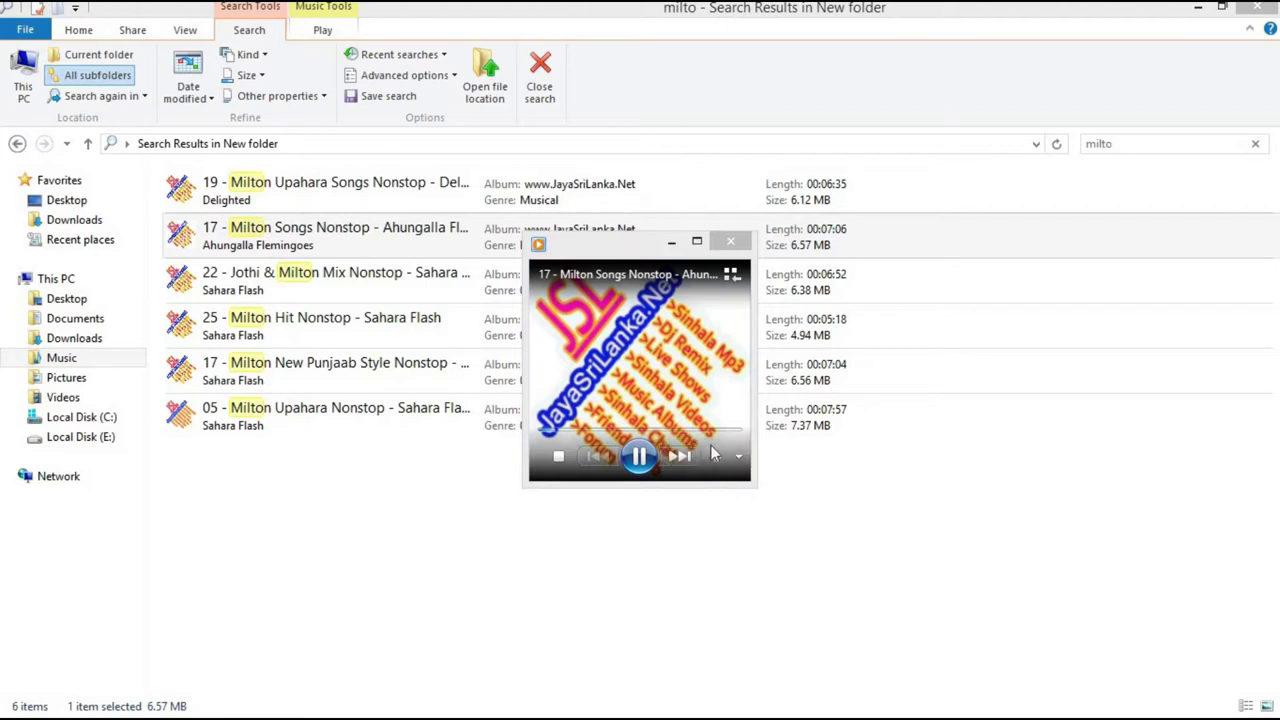
mouse_move(737, 460)
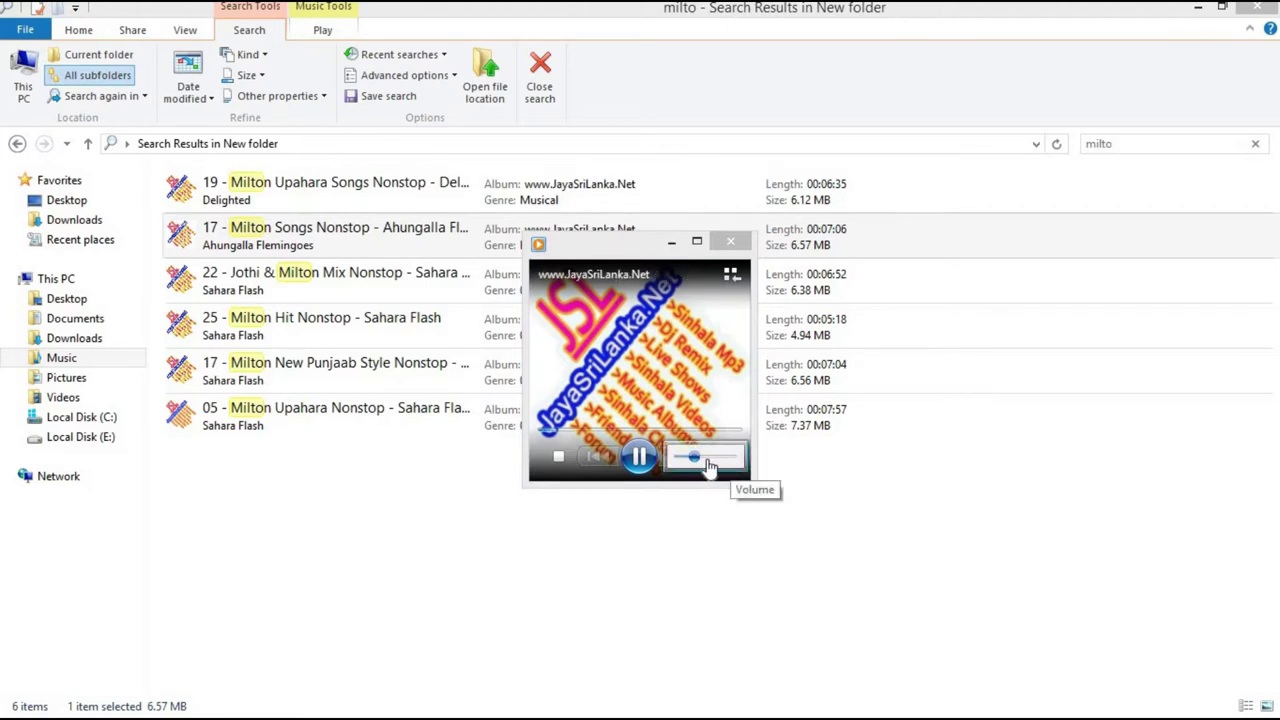
left_click(672, 244)
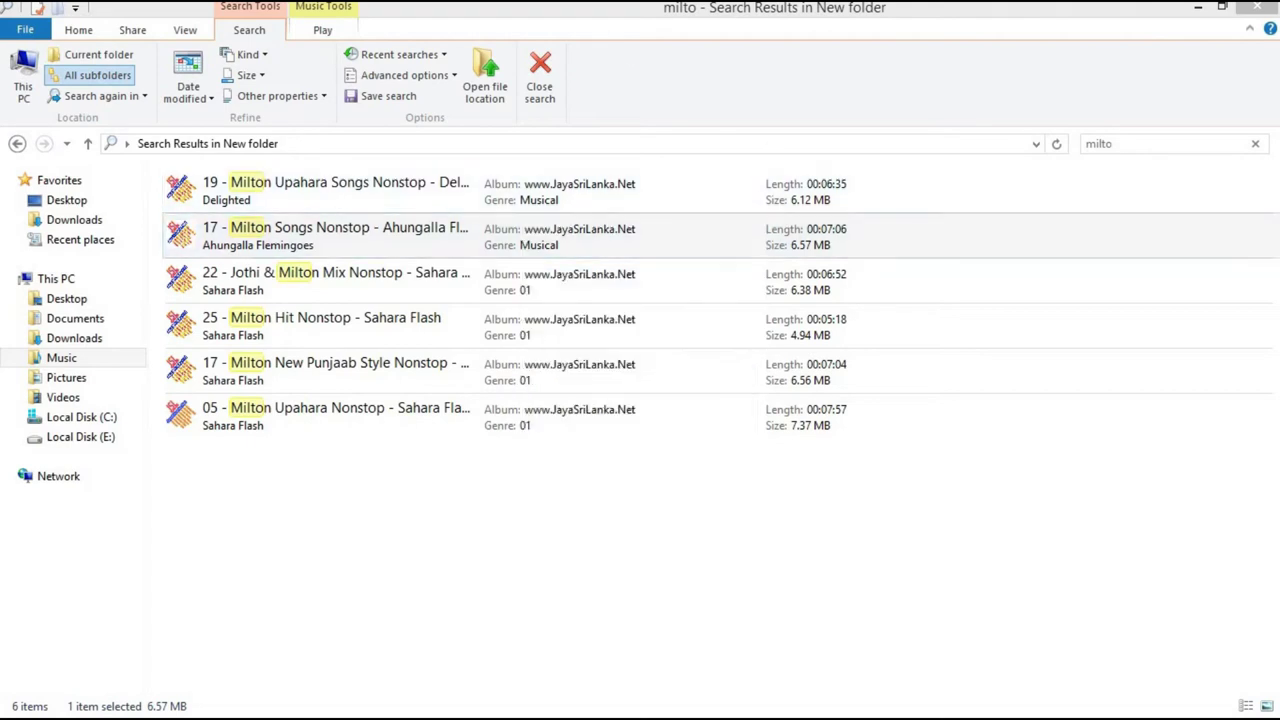
Switch back to FL Studio, audition panjab 4 4's pad 6, then open the dolki 20 channel's FPC and trigger pad 6.
mouse_move(640, 2)
left_click(405, 15)
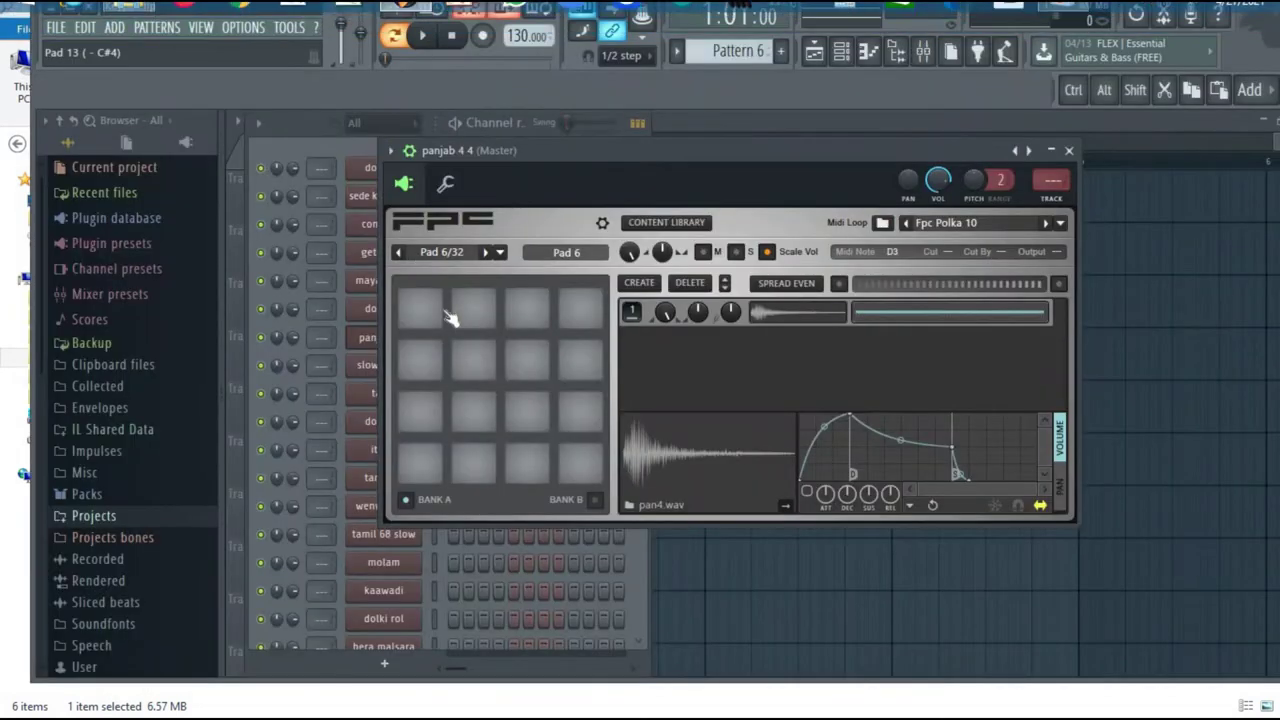
left_click(473, 410)
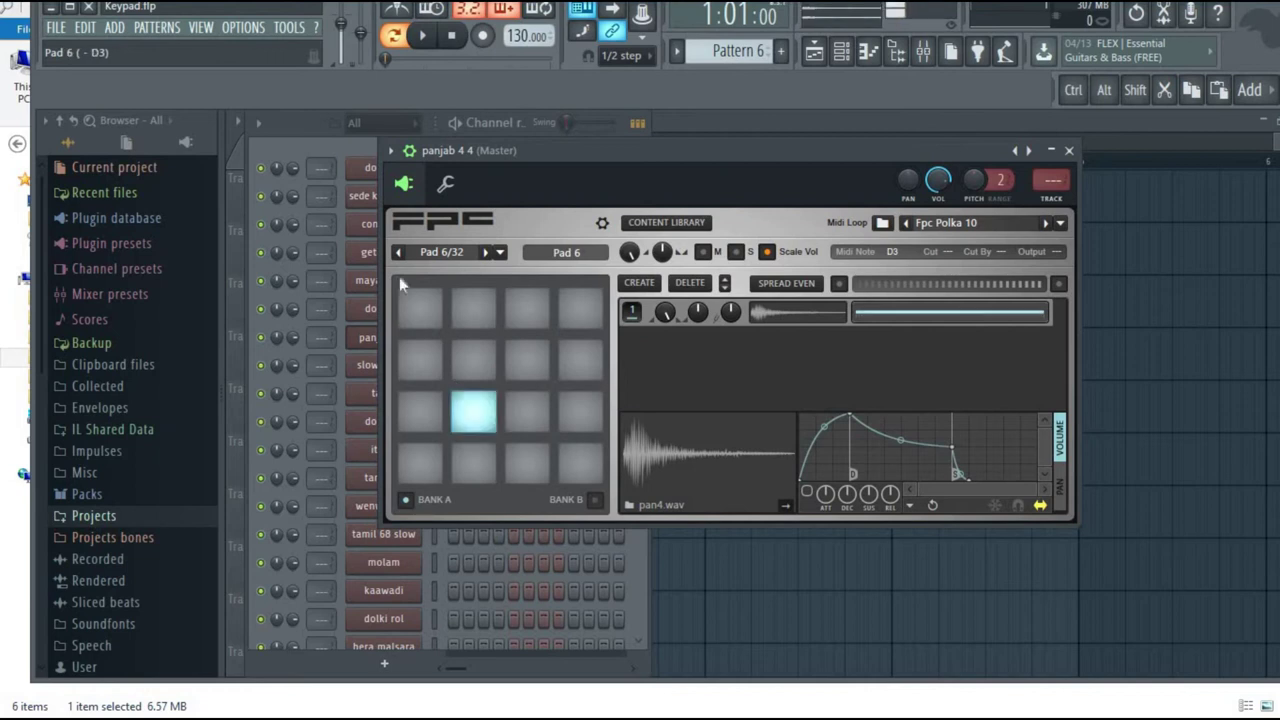
left_click(378, 170)
left_click(711, 478)
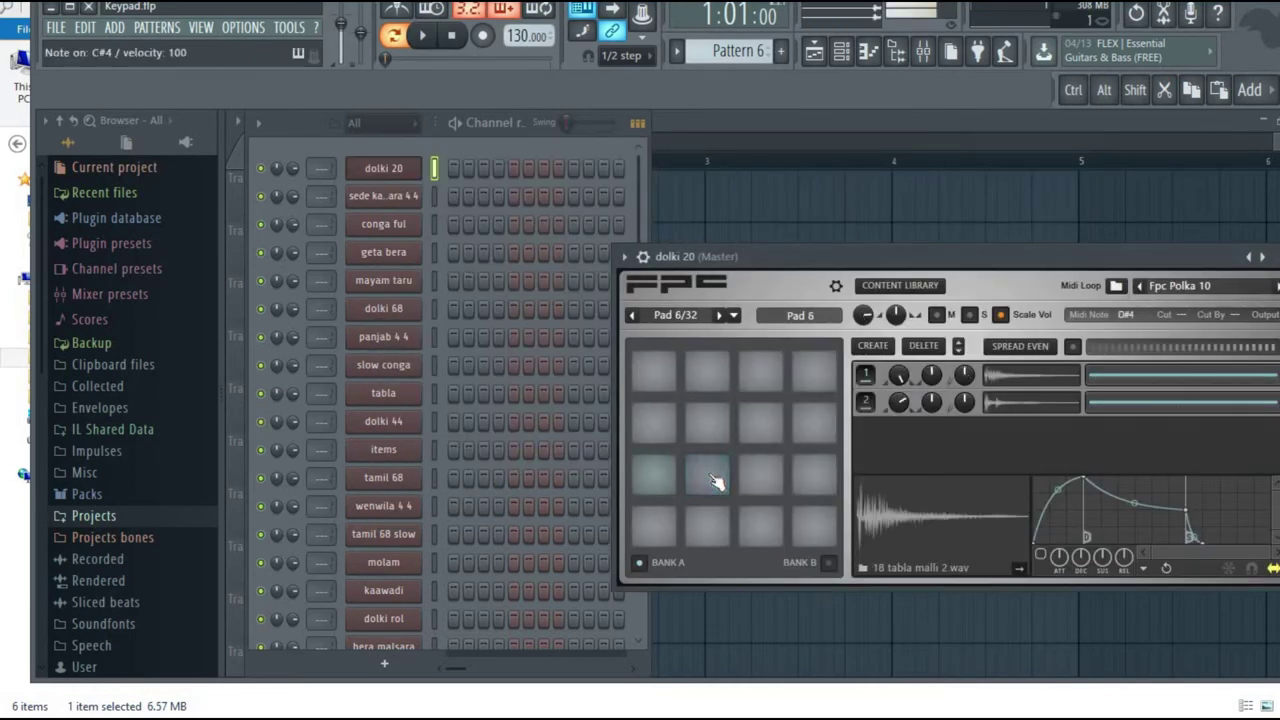
Play a rhythm along with the song from the keyboard, using dolki 20 pads 5, 7 and 8.
key("s")
key("j")
key("g")
key("g")
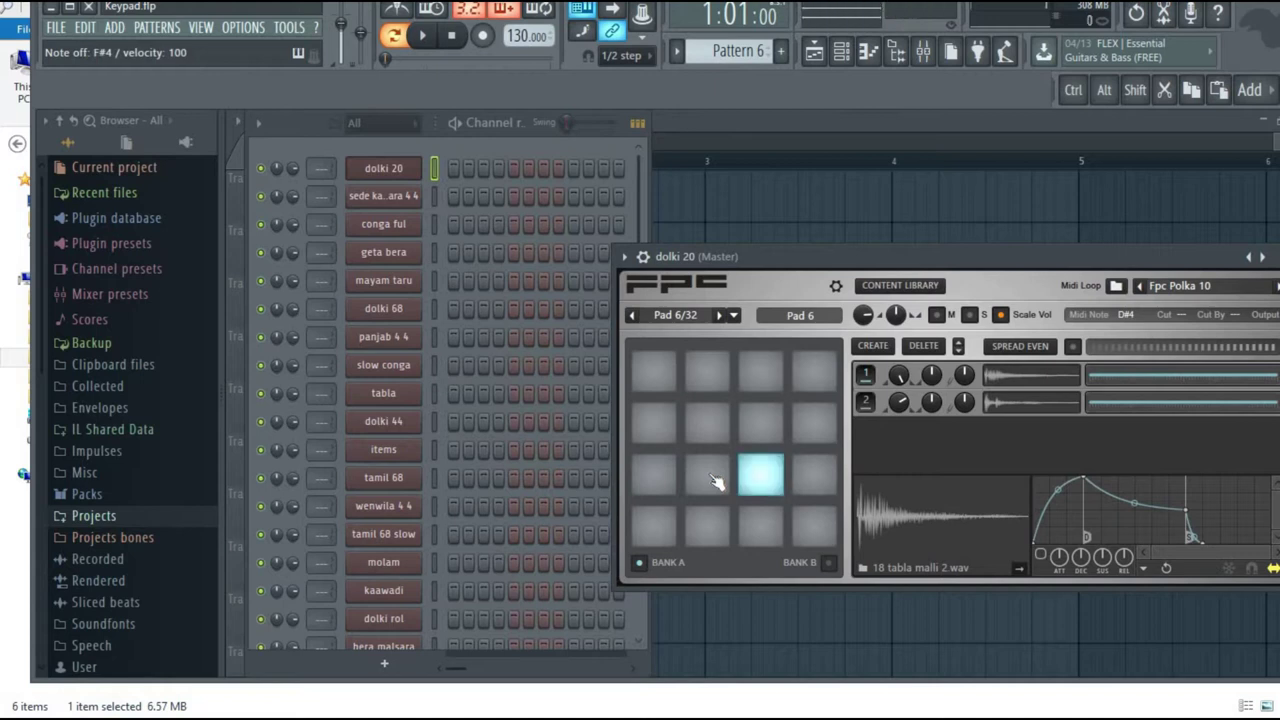
key("g")
key("g")
key("h")
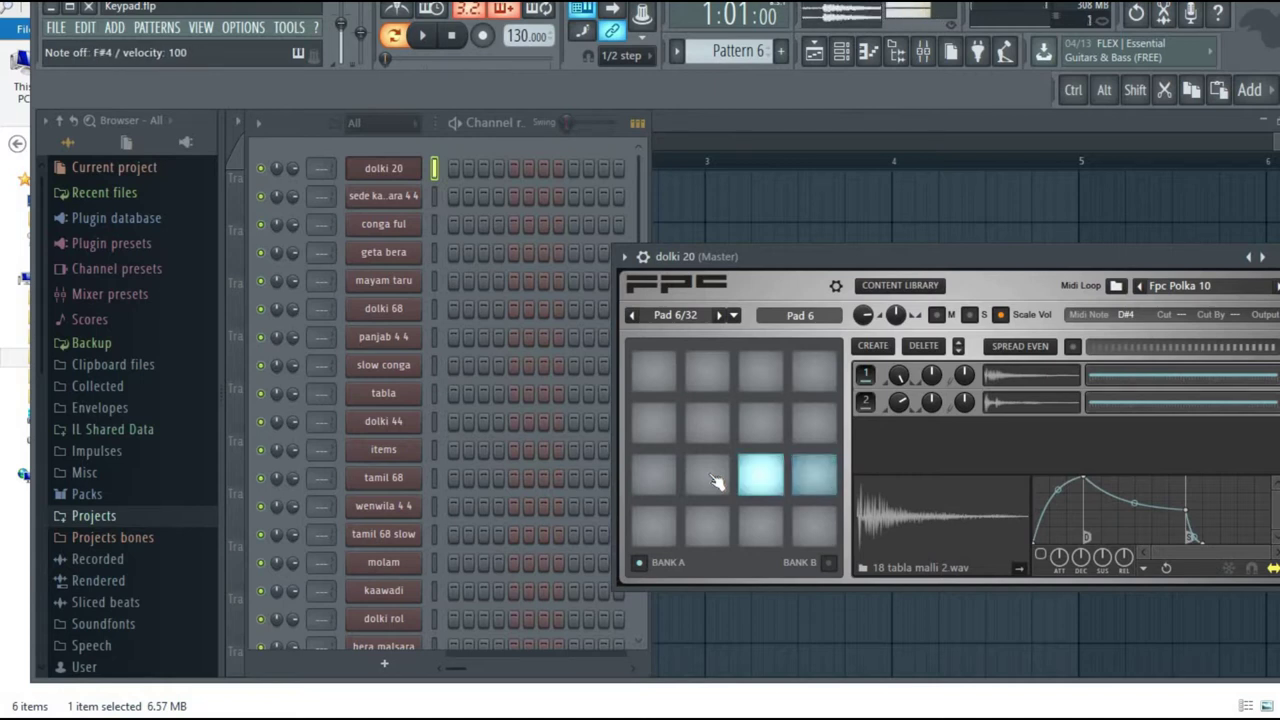
key("s")
key("g")
key("s")
key("g")
key("h")
key("h")
key("g")
key("h")
key("h")
key("s")
key("h")
key("h")
key("g")
key("h")
key("s")
key("h")
key("g")
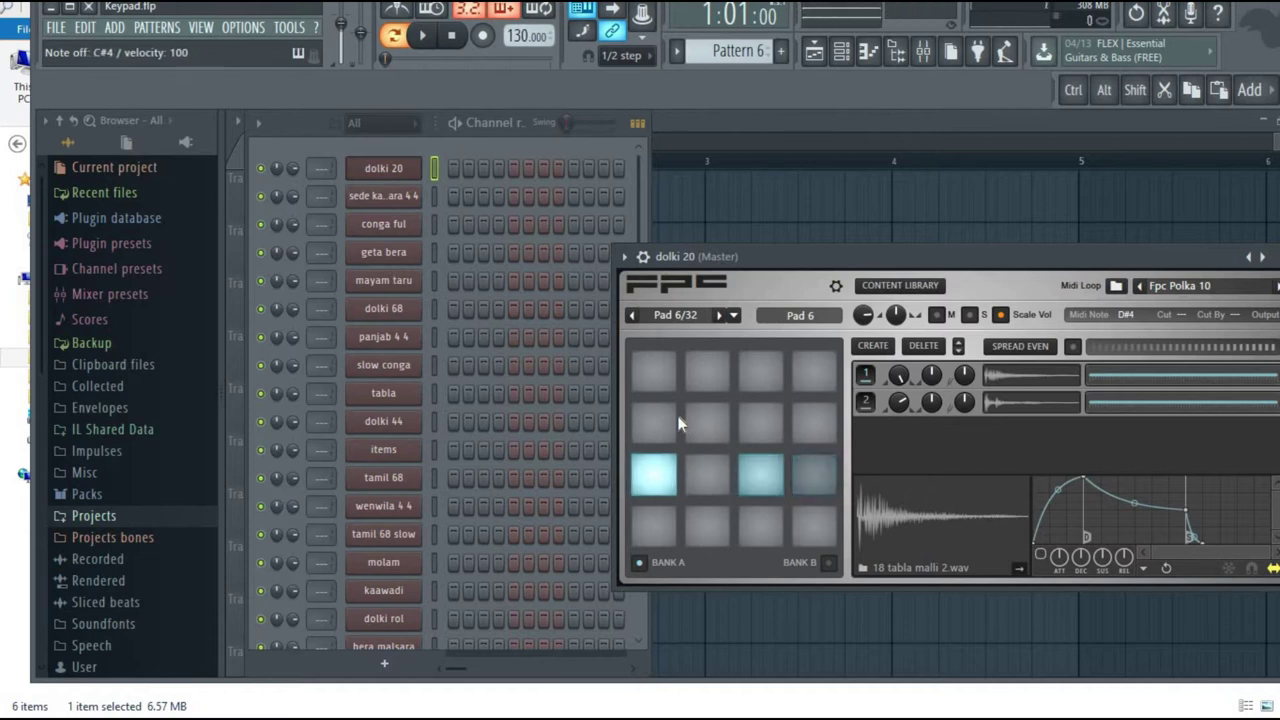
mouse_move(1090, 12)
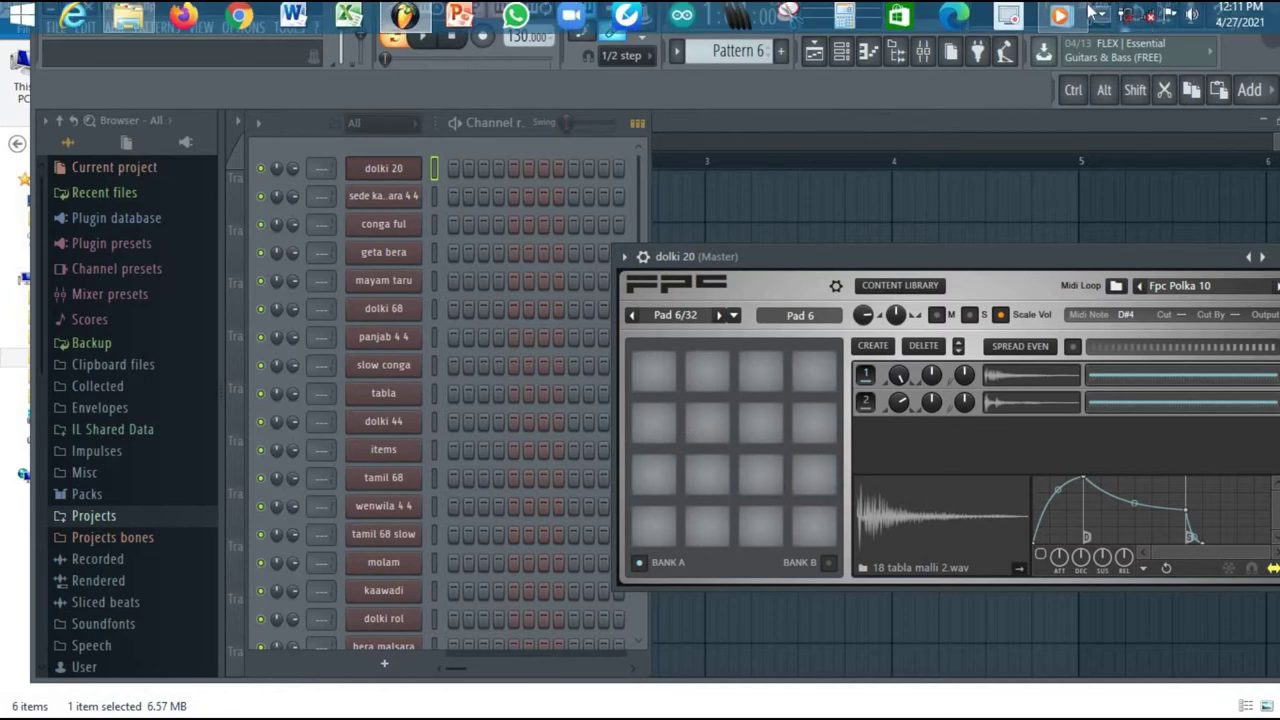